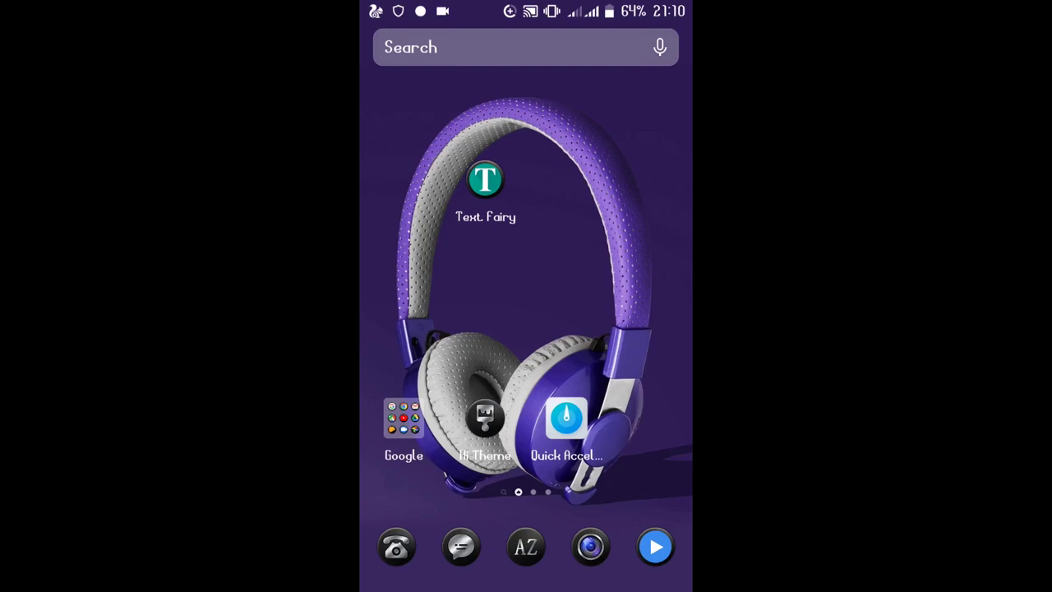
- Uninstall Text Fairy from the phone via its home-screen icon options
left_click_drag(485, 179, 485, 180)
mouse_move(365, 248)
left_mouse_down()
mouse_move(459, 207)
mouse_move(444, 248)
left_mouse_up()
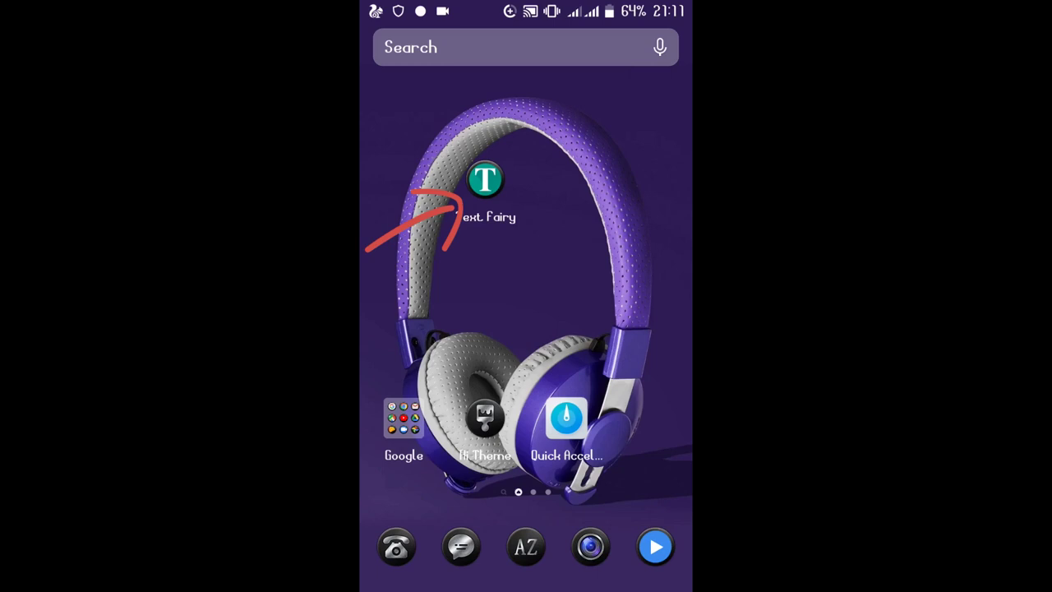
mouse_move(411, 329)
left_mouse_down()
mouse_move(625, 329)
mouse_move(411, 329)
left_mouse_up()
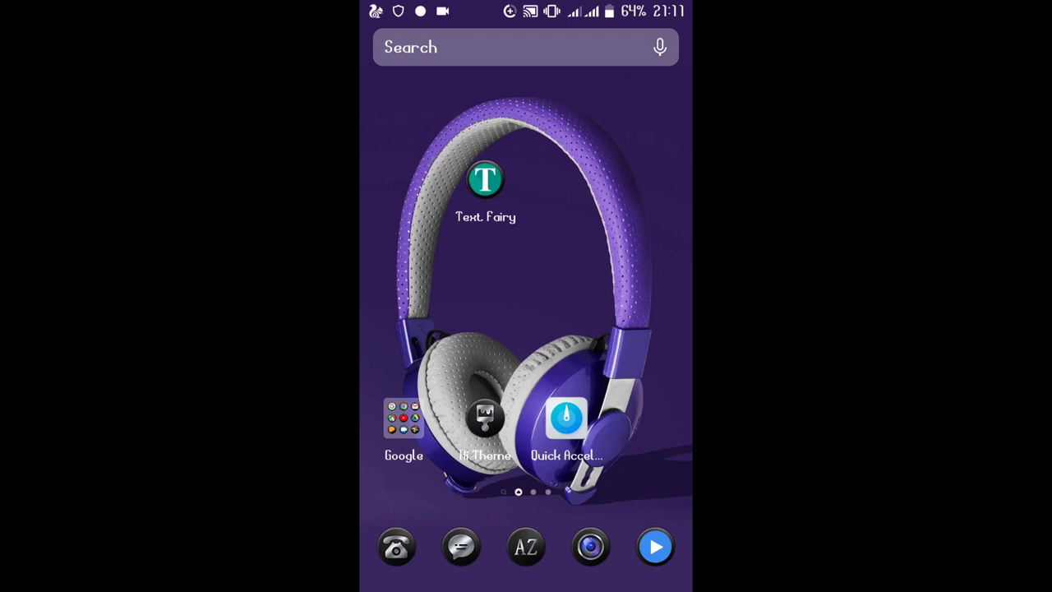
left_click(485, 179)
left_click(541, 295)
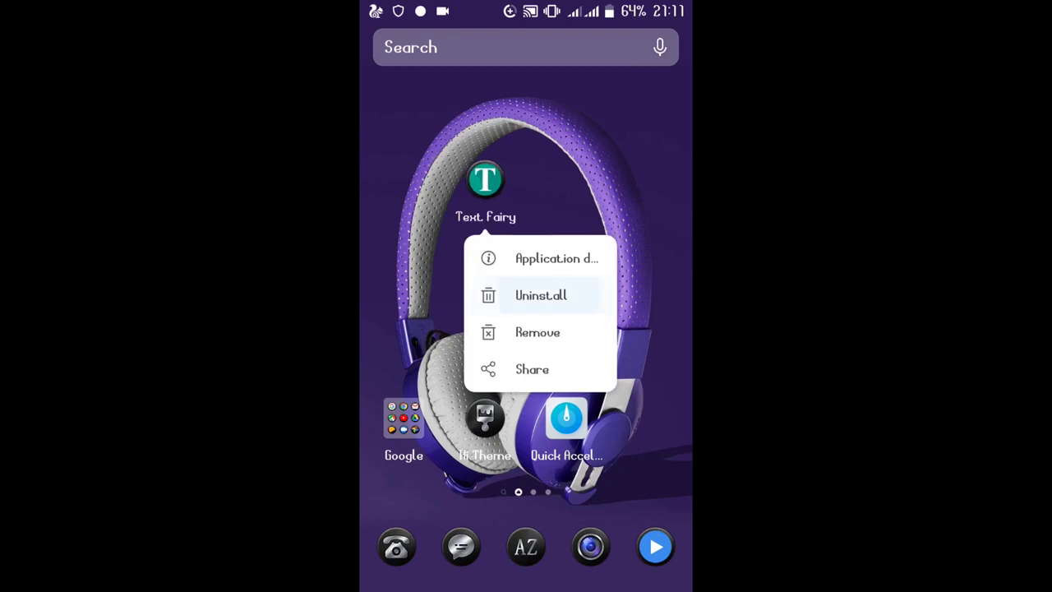
left_click(627, 353)
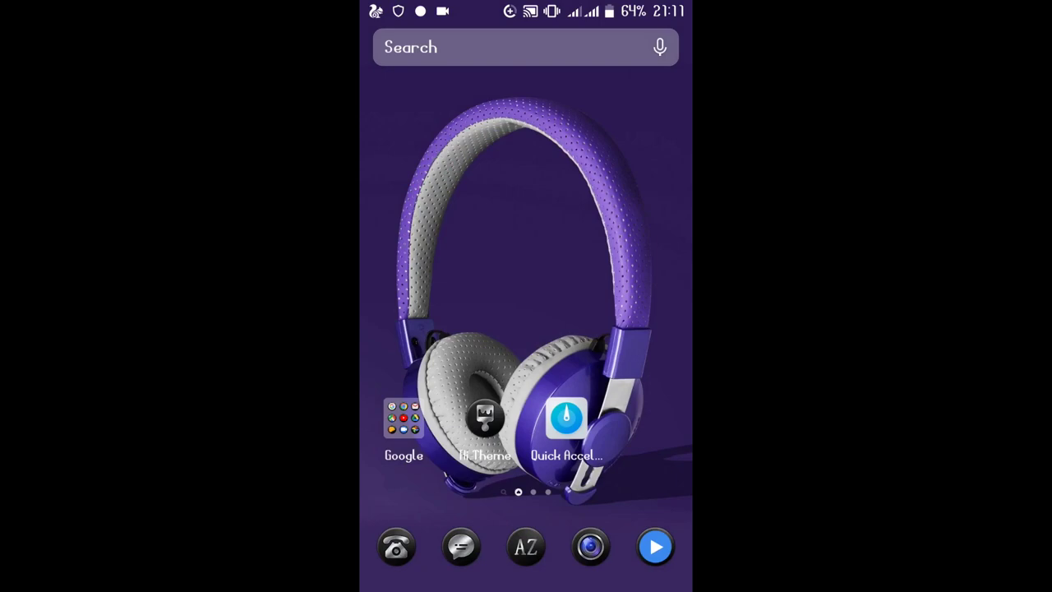
- Launch File Manager from the F section of the app drawer
left_click(526, 547)
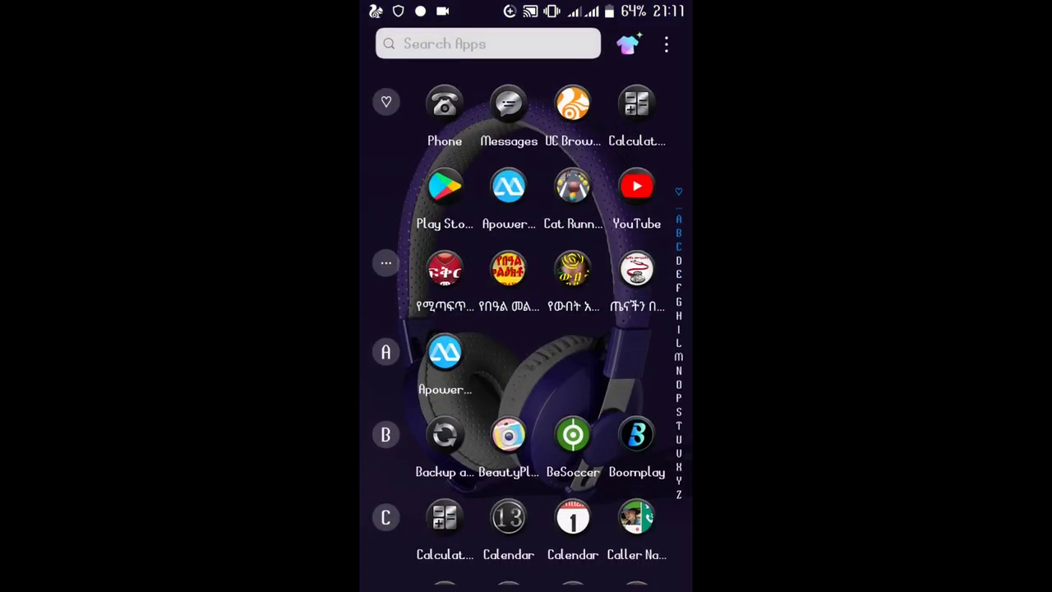
left_click(679, 288)
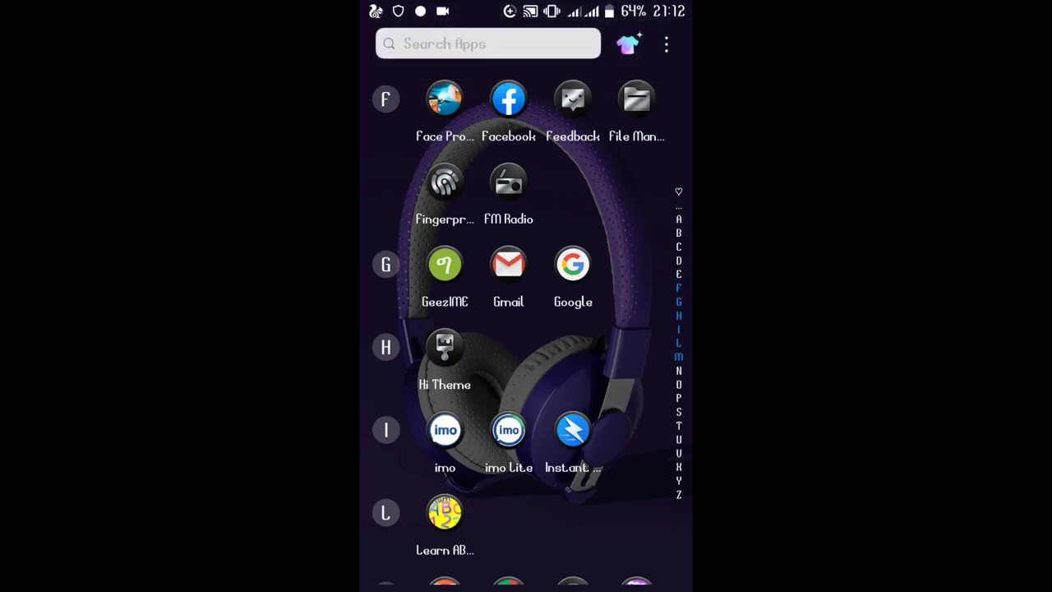
left_click(636, 99)
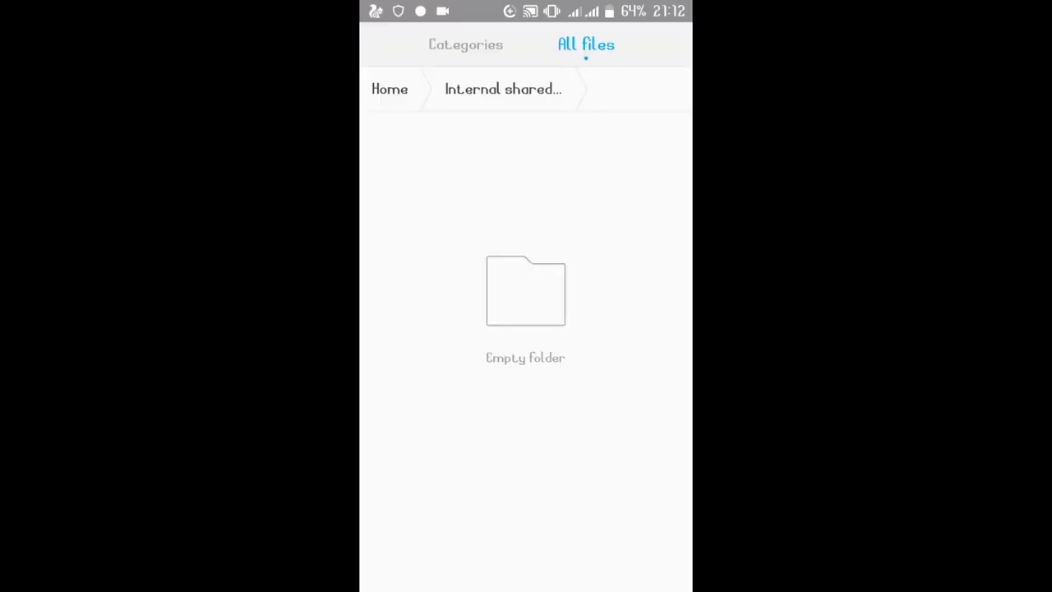
- Scroll down to the APK files and open the Text Fairy OCR Text Scanner APK
scroll(526, 329, "down", 5)
scroll(526, 328, "down", 15)
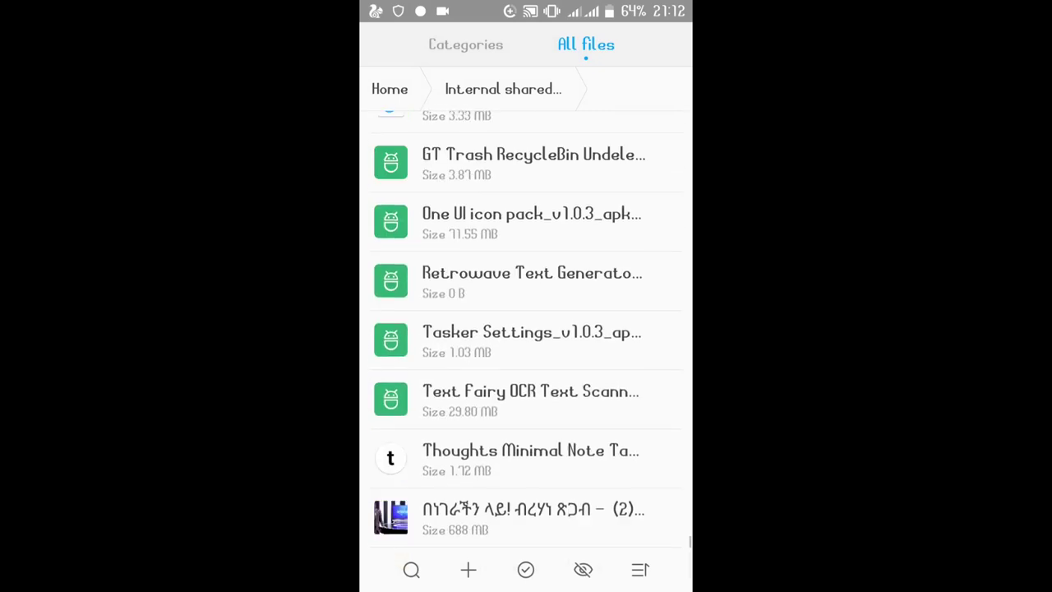
mouse_move(411, 328)
left_mouse_down()
mouse_move(493, 328)
mouse_move(411, 329)
left_mouse_up()
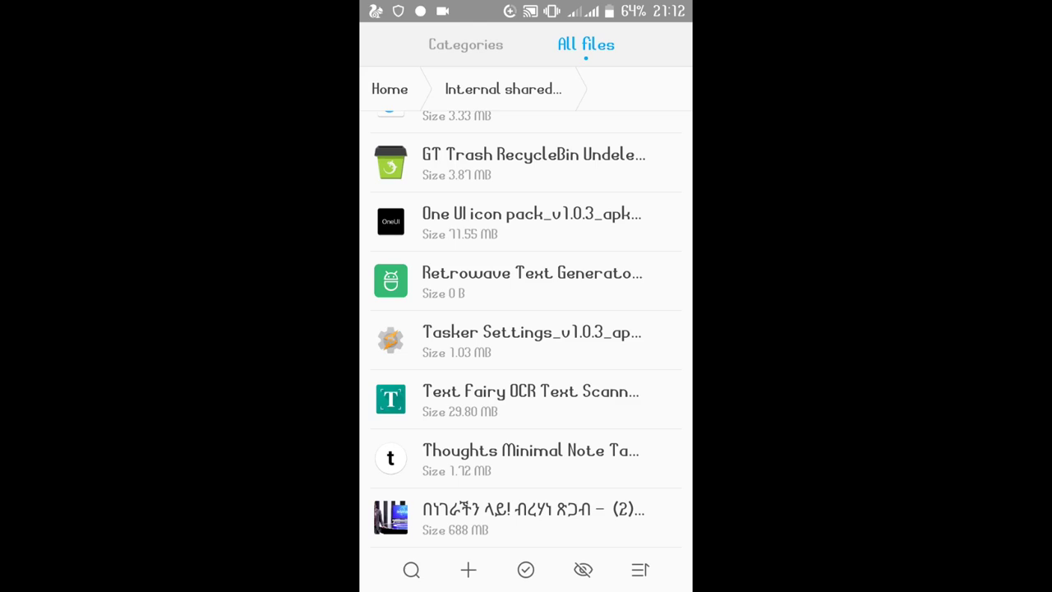
left_click(530, 399)
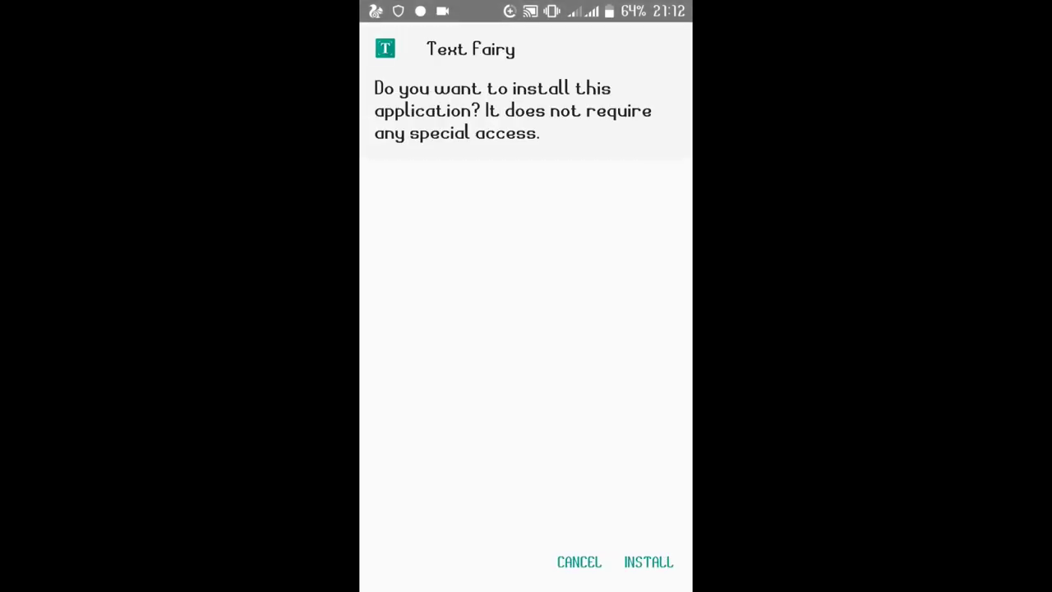
- Install Text Fairy and close the installer once it reports App installed
left_click_drag(524, 444, 606, 515)
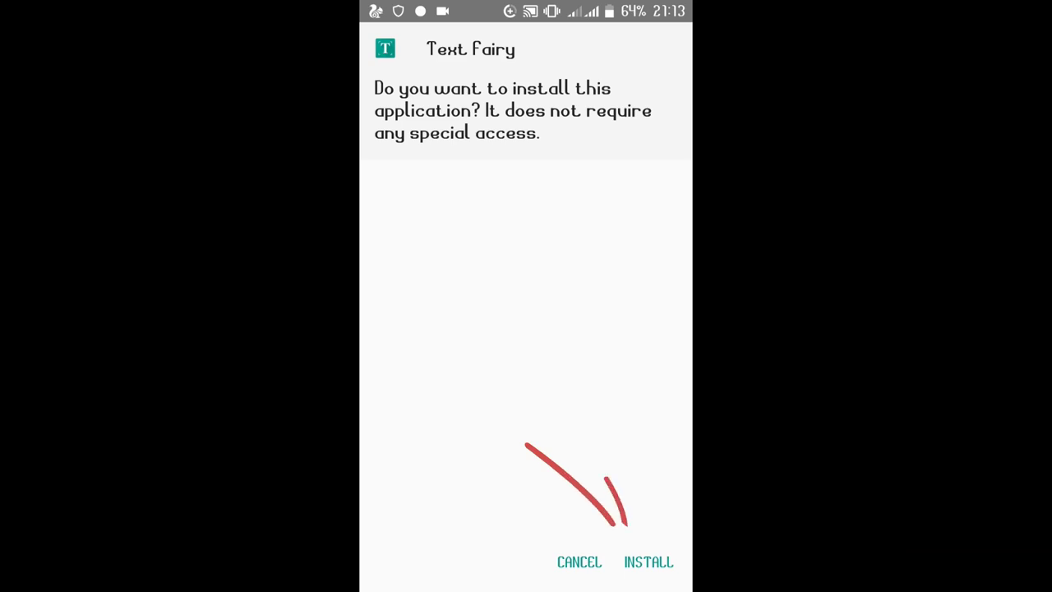
left_click(649, 561)
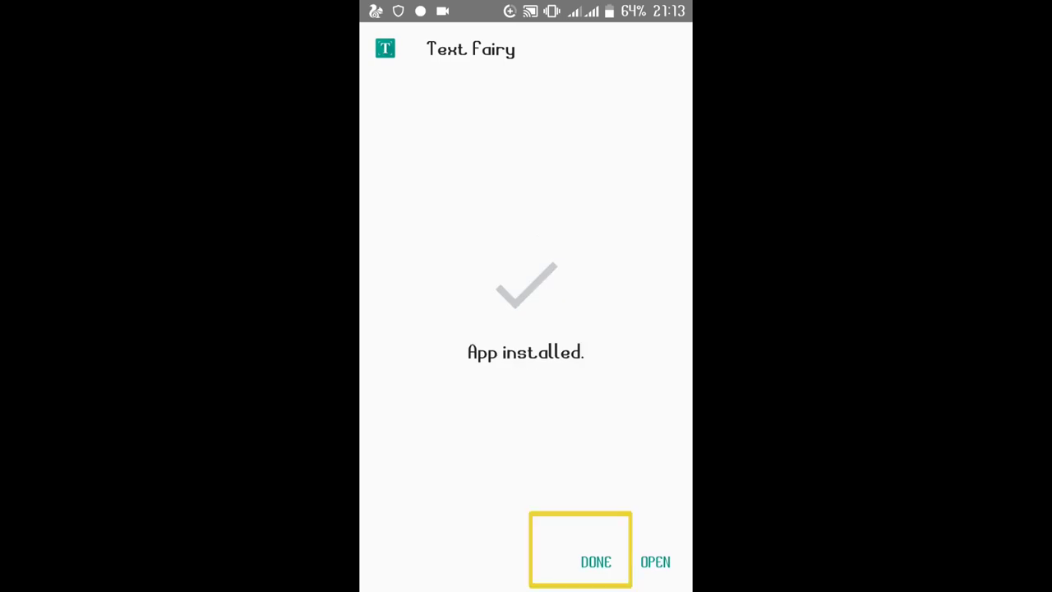
left_click(596, 561)
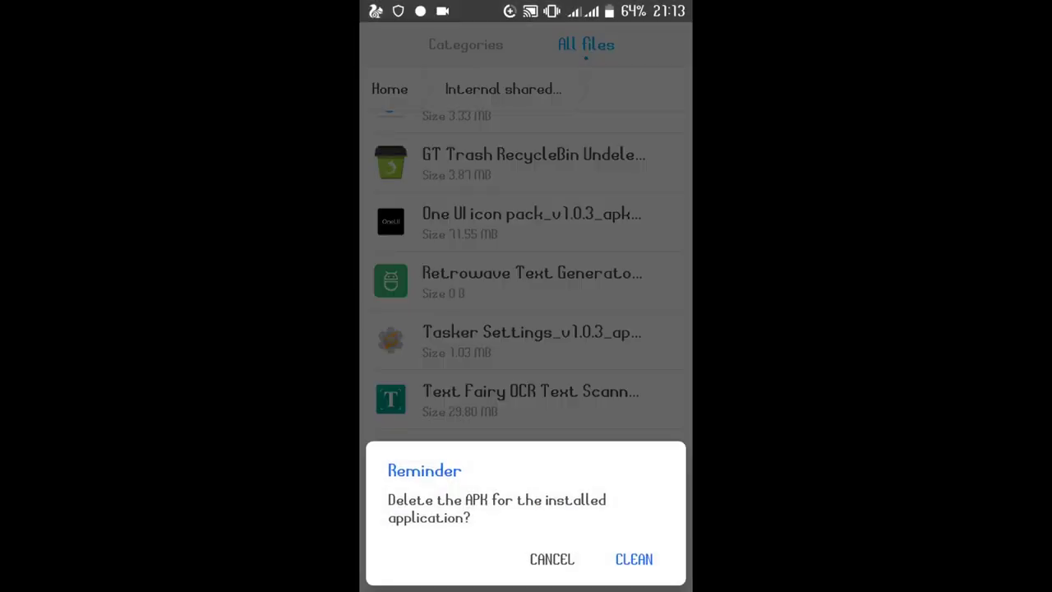
- Go to the home screen and move the Text Fairy icon onto the main home page
key("Escape")
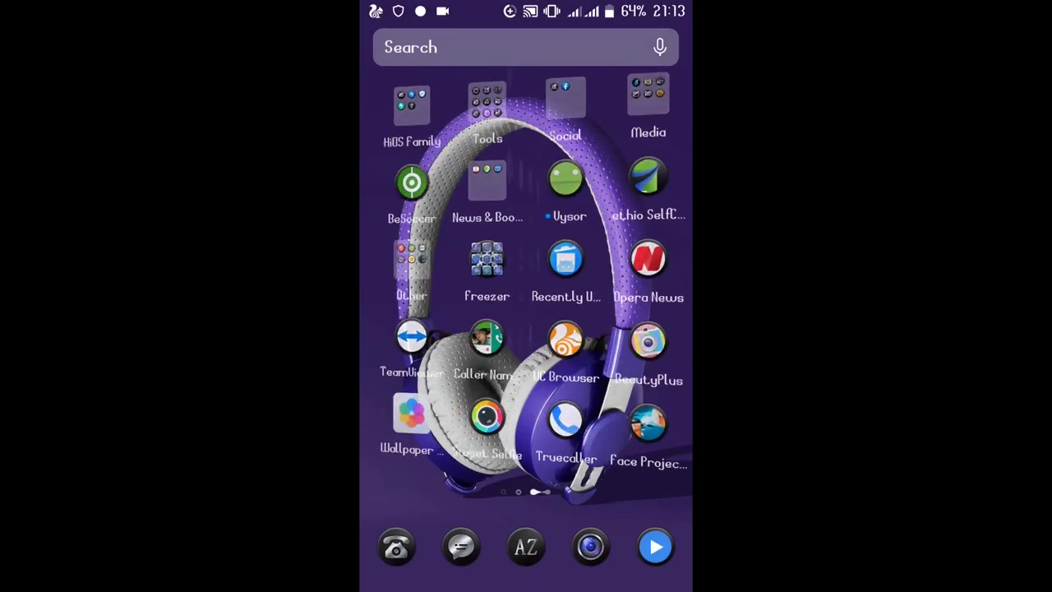
left_click_drag(485, 339, 369, 401)
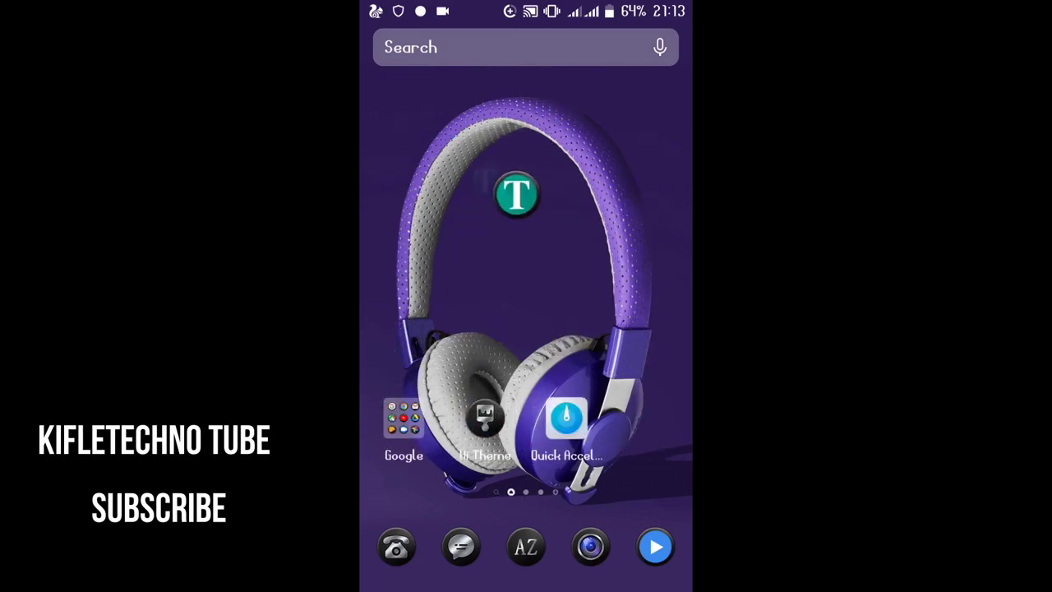
left_click_drag(370, 400, 485, 179)
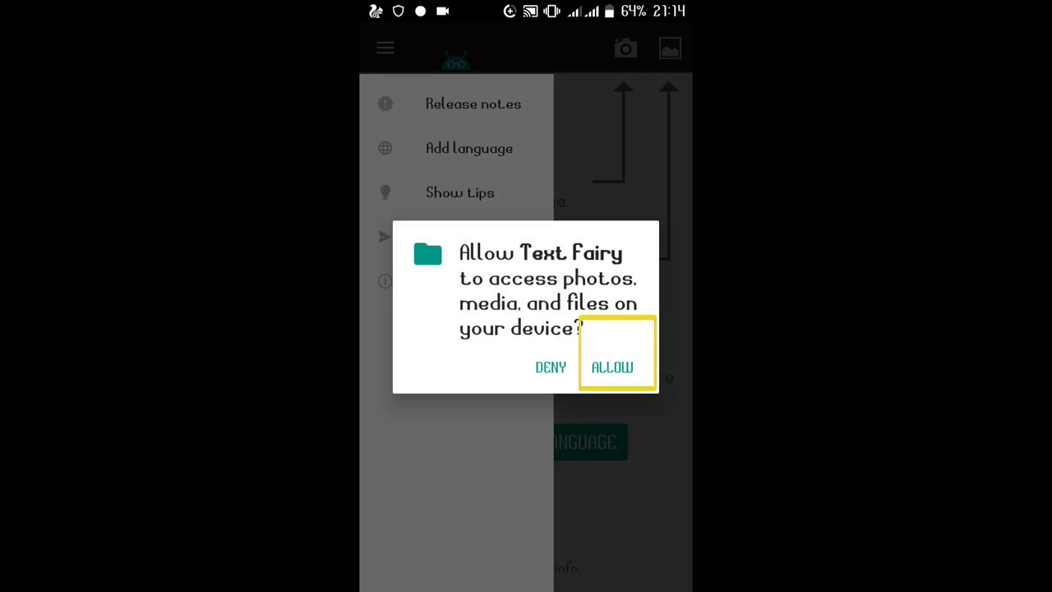
- Allow Text Fairy storage access, close the side panel, and show the Manage Languages list
left_click(613, 366)
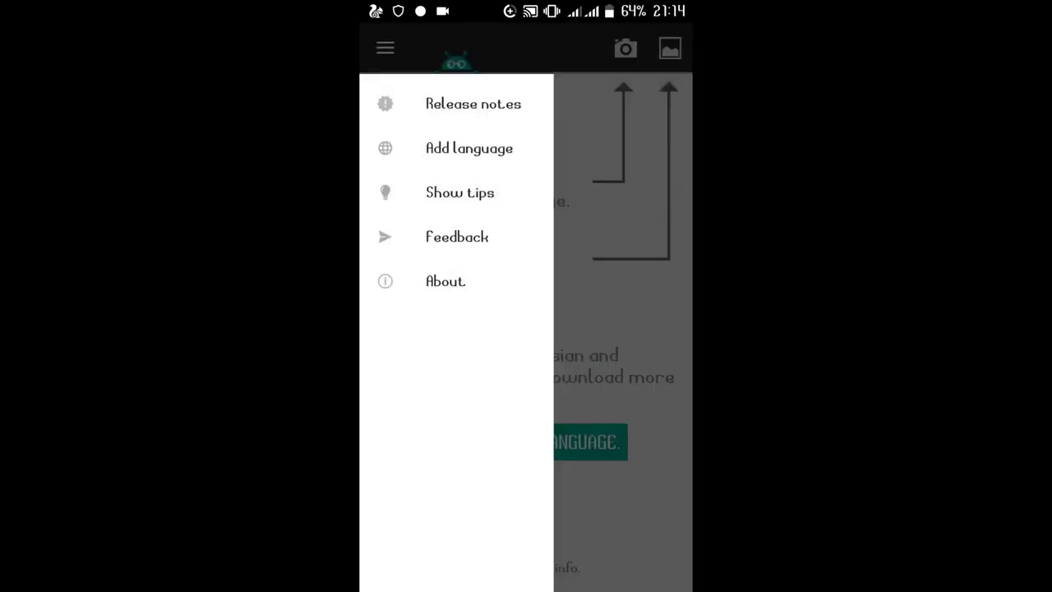
key("Escape")
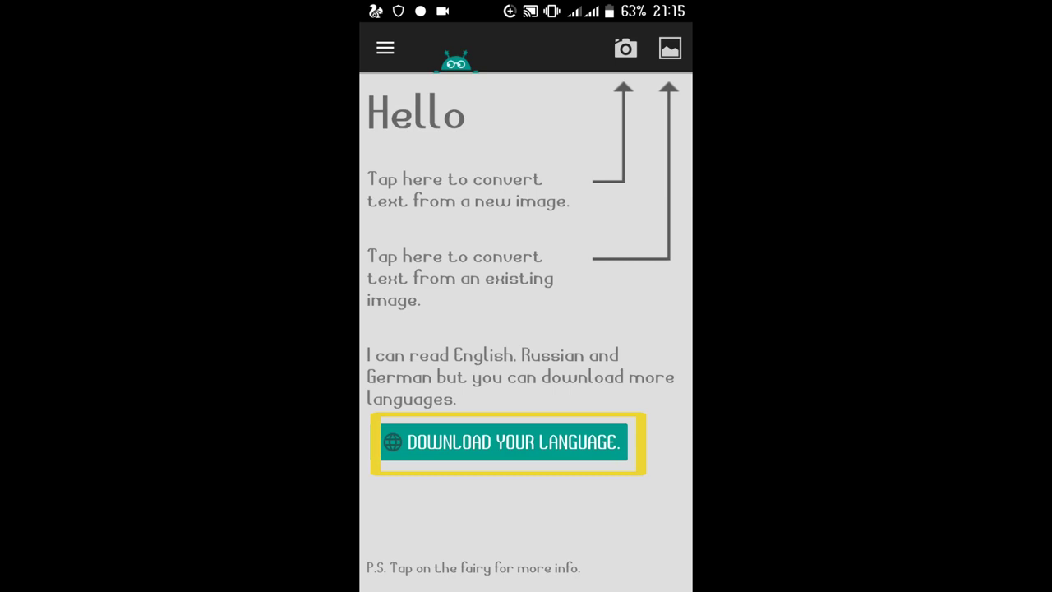
left_click(504, 443)
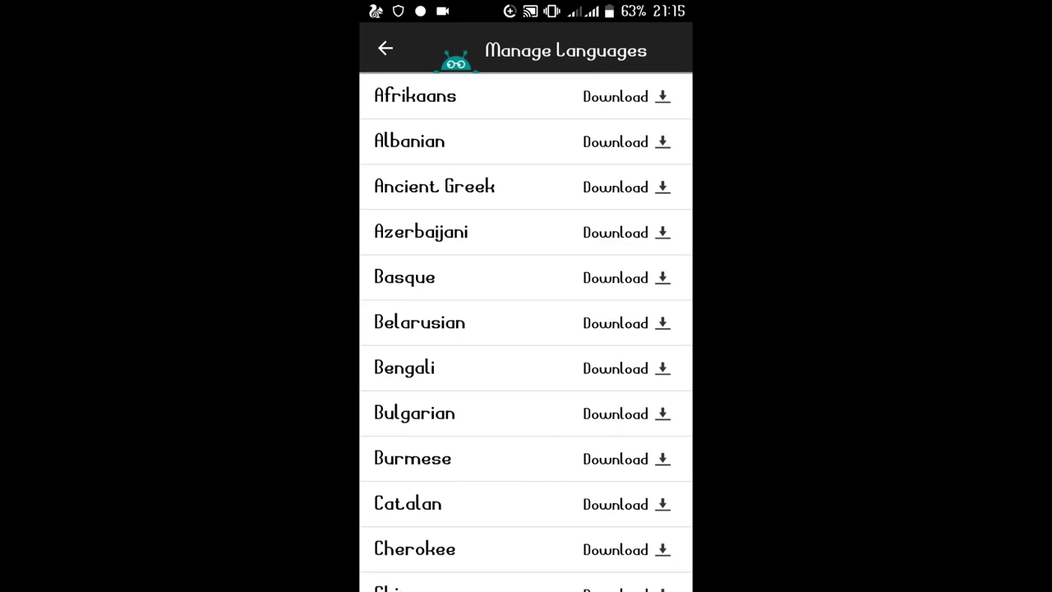
- Browse the downloadable recognition languages in the Manage Languages list
scroll(526, 329, "down", 10)
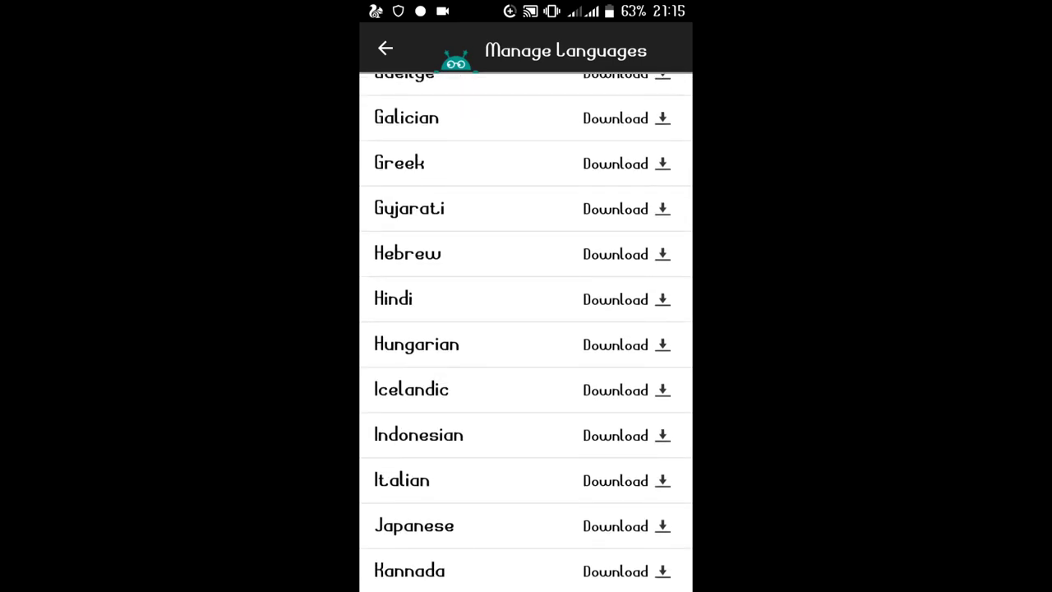
scroll(526, 328, "down", 10)
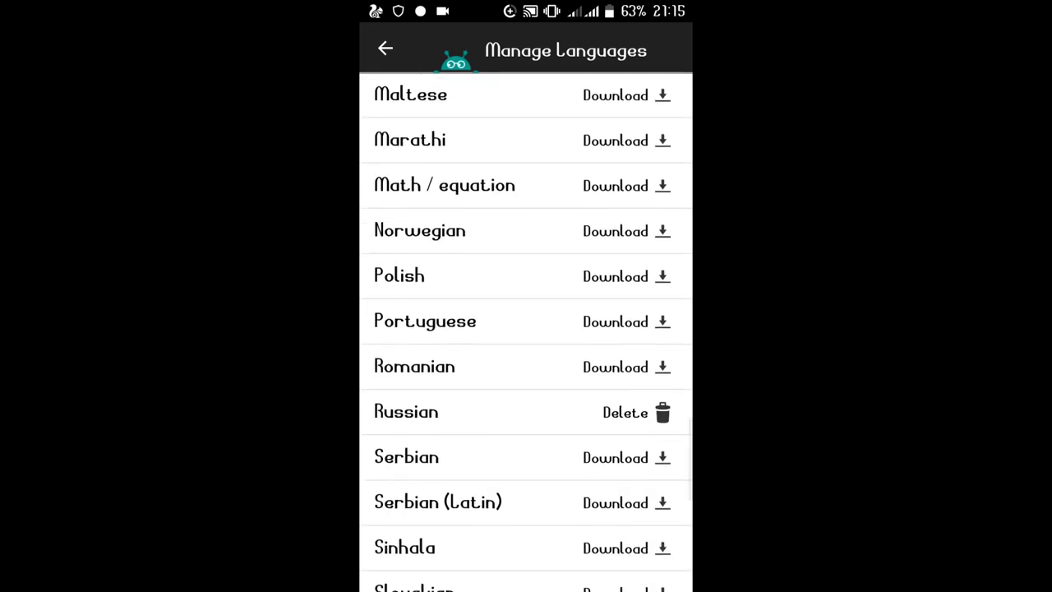
scroll(526, 329, "up", 15)
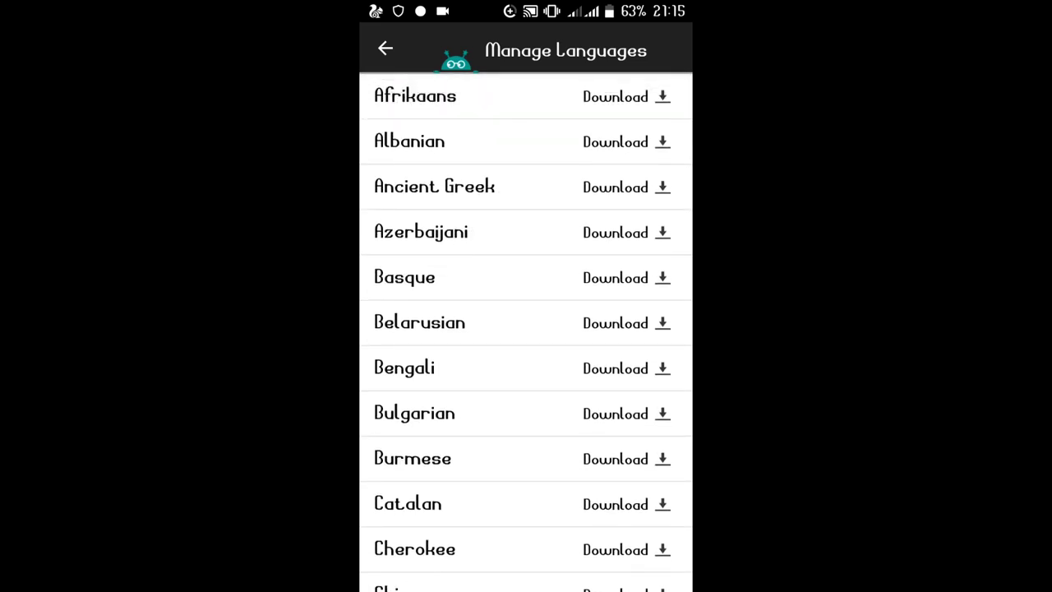
scroll(526, 329, "down", 5)
scroll(526, 329, "up", 5)
scroll(526, 329, "down", 5)
scroll(526, 329, "up", 3)
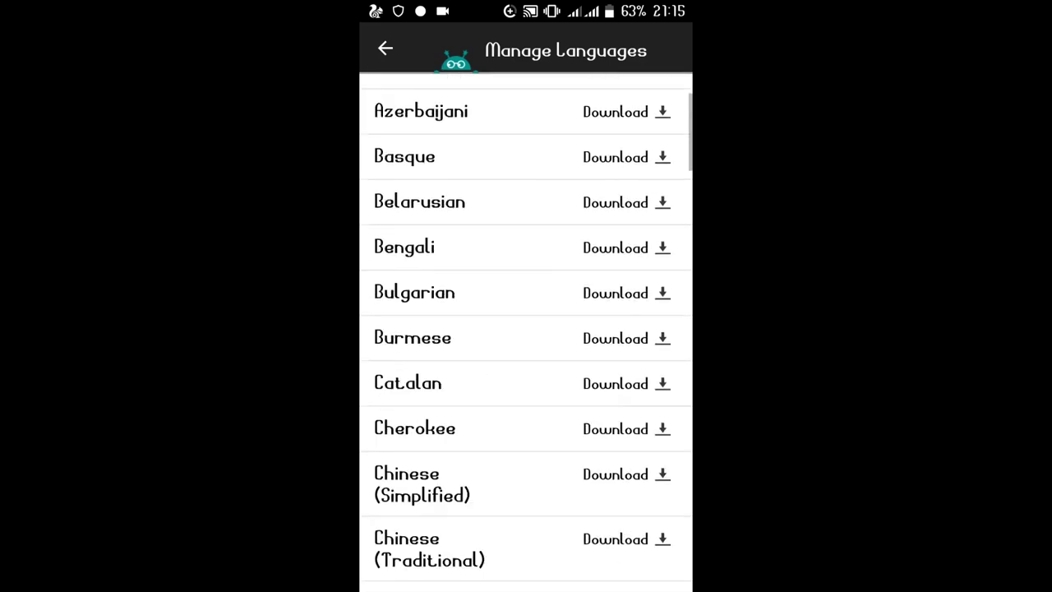
scroll(526, 329, "down", 5)
scroll(526, 329, "down", 2)
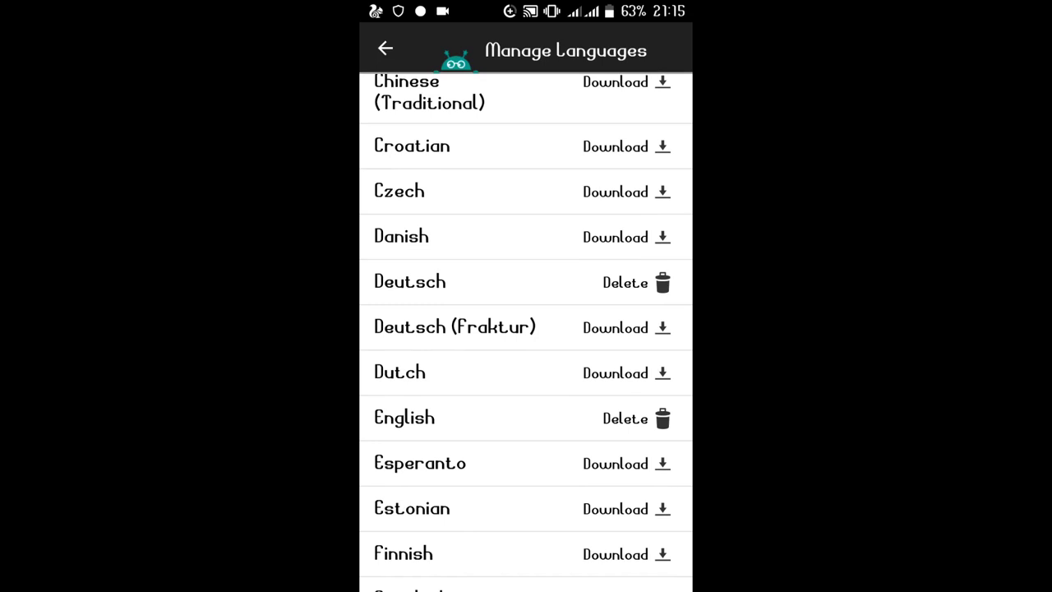
scroll(526, 329, "down", 2)
scroll(526, 329, "down", 5)
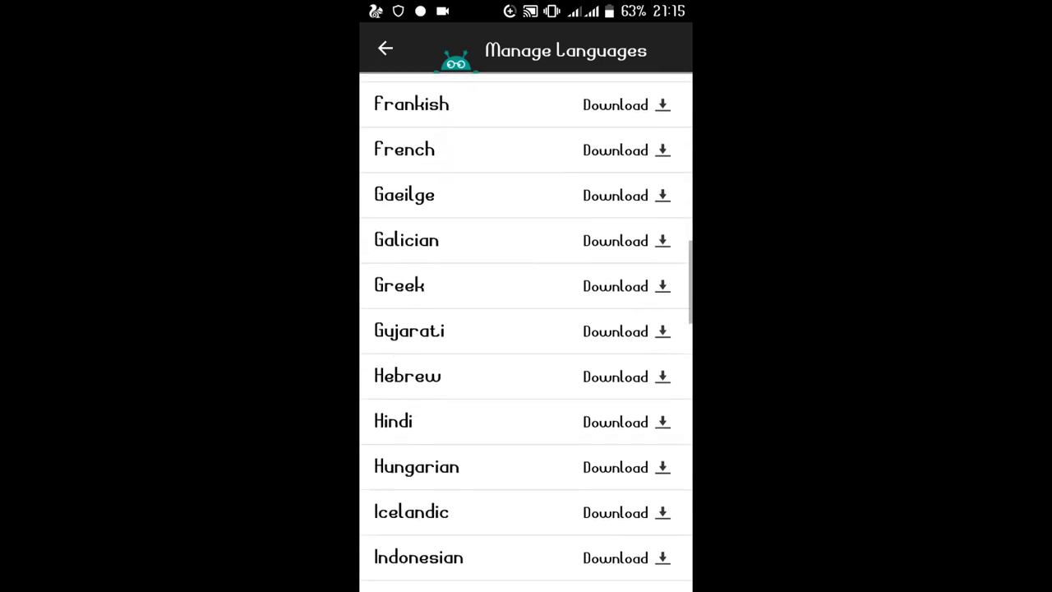
scroll(526, 329, "down", 3)
scroll(526, 328, "down", 2)
scroll(526, 328, "down", 5)
scroll(526, 329, "down", 2)
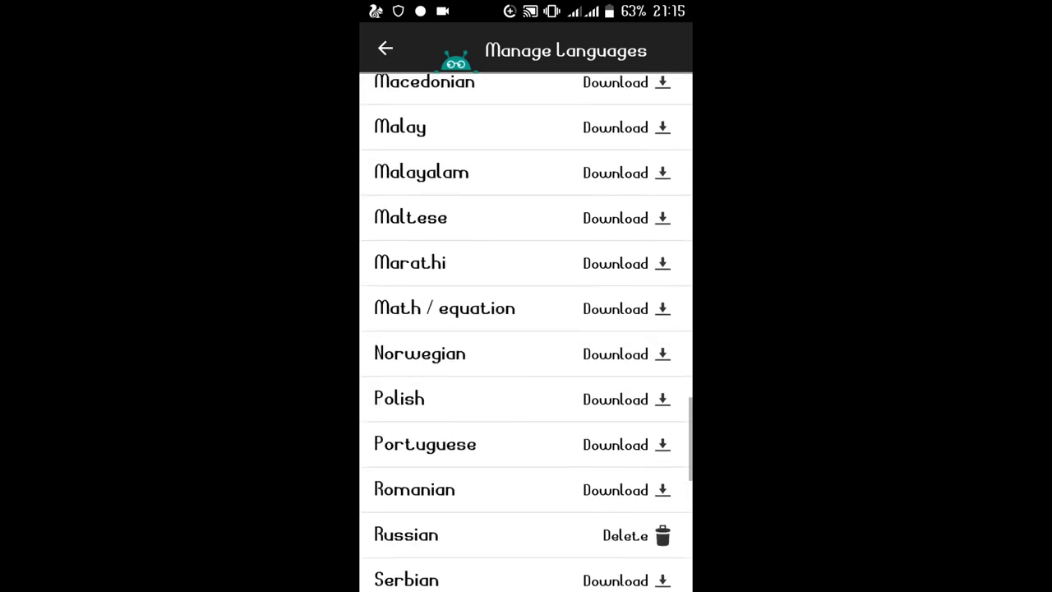
scroll(526, 328, "down", 2)
scroll(526, 329, "down", 2)
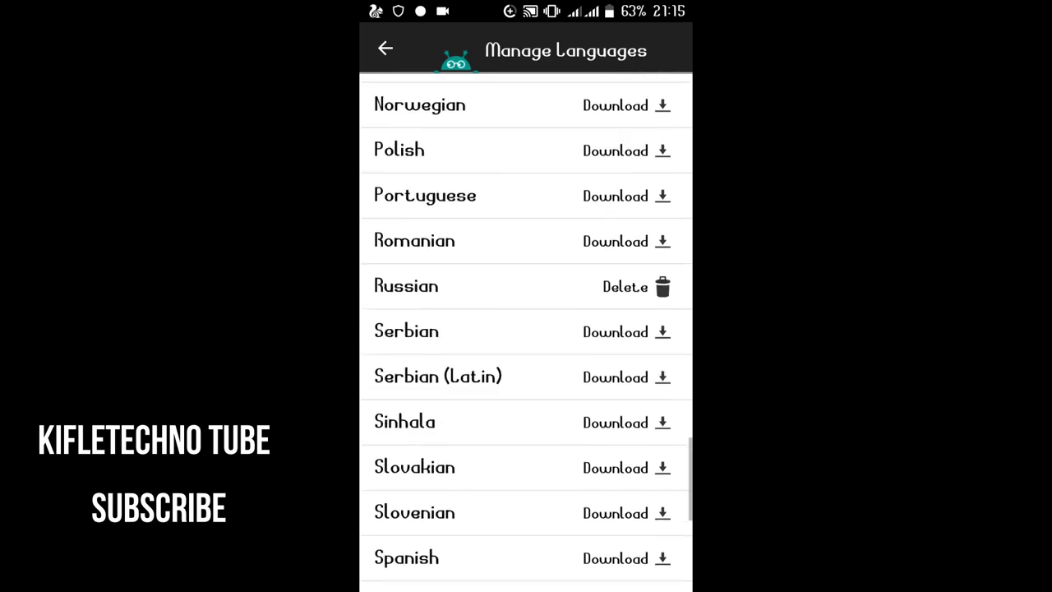
scroll(526, 329, "down", 5)
scroll(526, 328, "up", 15)
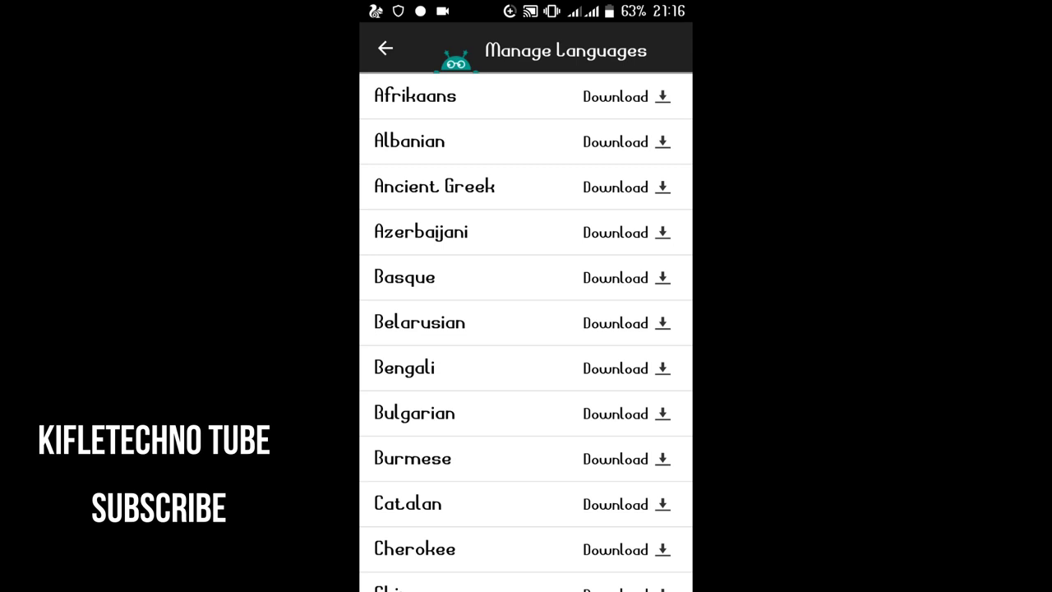
- Finish browsing the languages, return to the Hello home screen, and start a camera capture
scroll(526, 329, "down", 3)
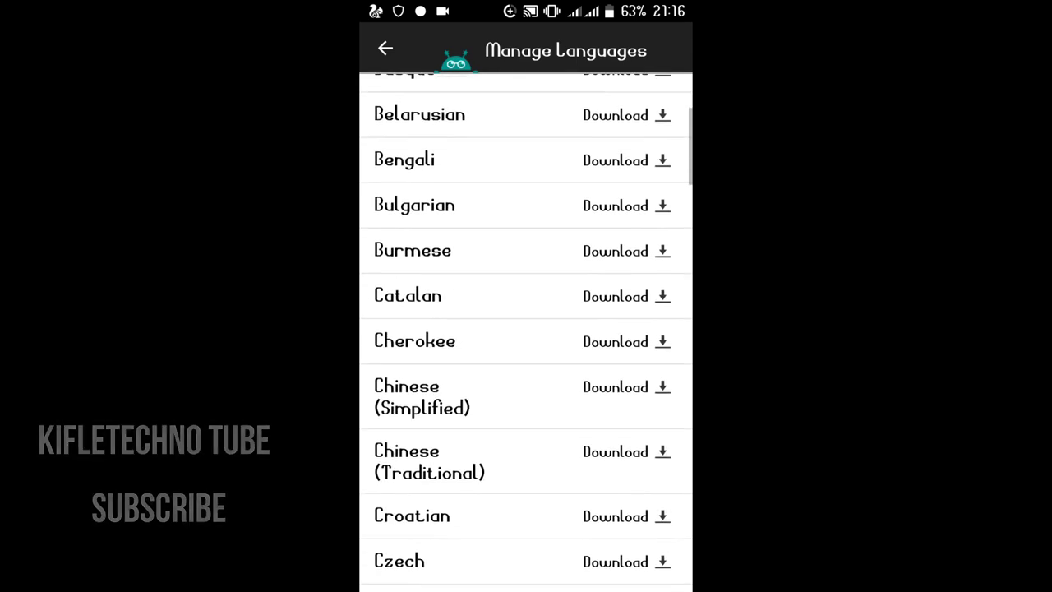
scroll(526, 328, "up", 3)
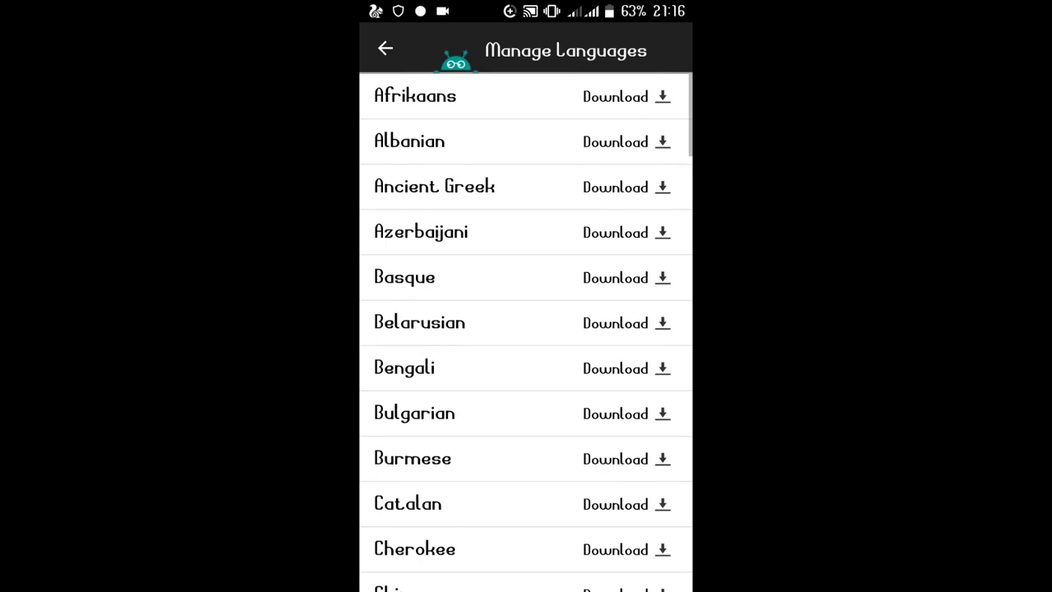
scroll(526, 328, "down", 3)
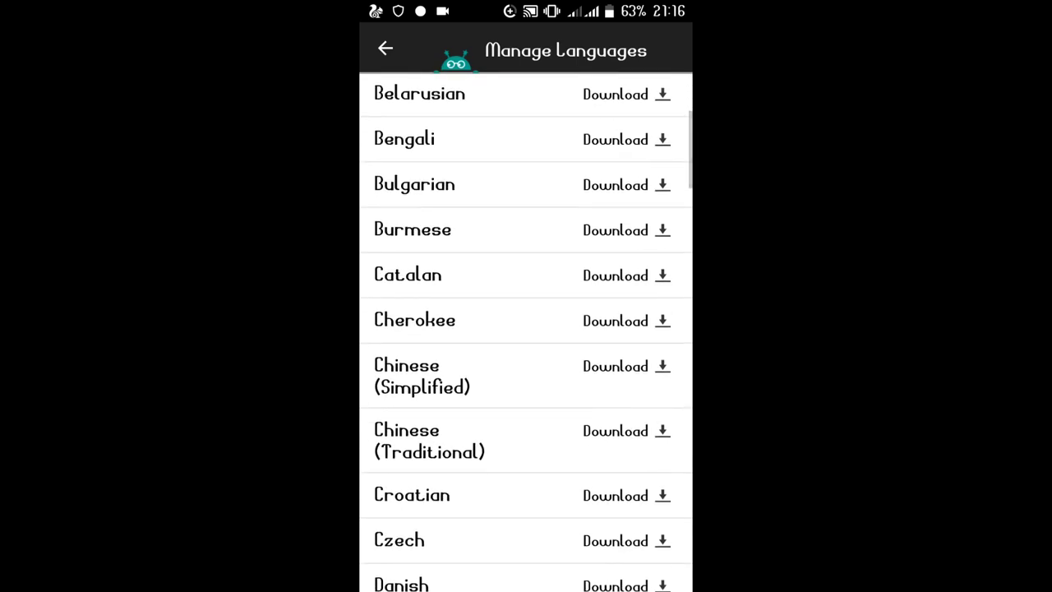
scroll(526, 329, "up", 3)
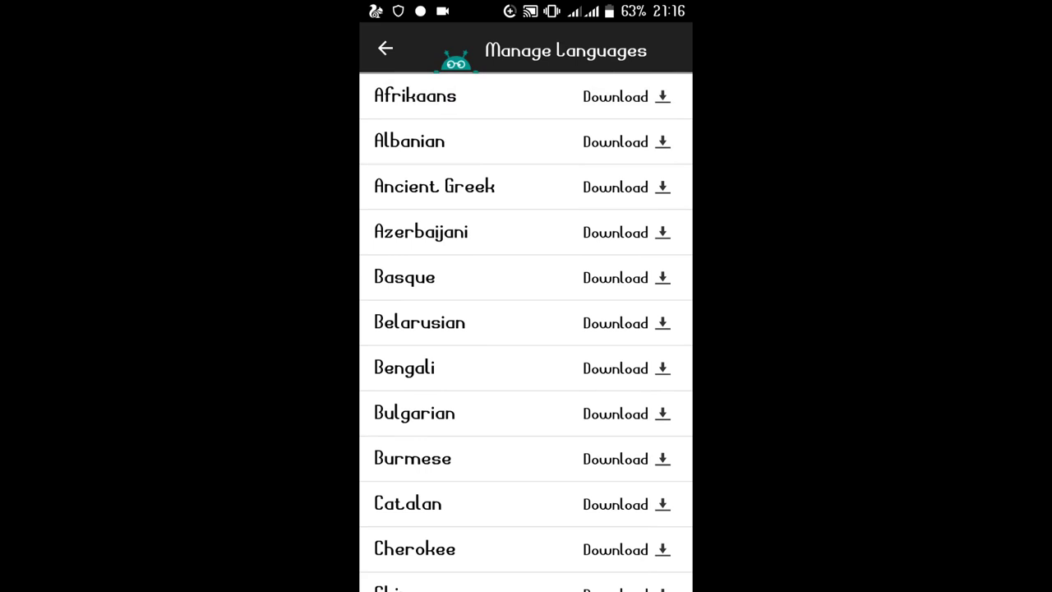
scroll(526, 329, "down", 10)
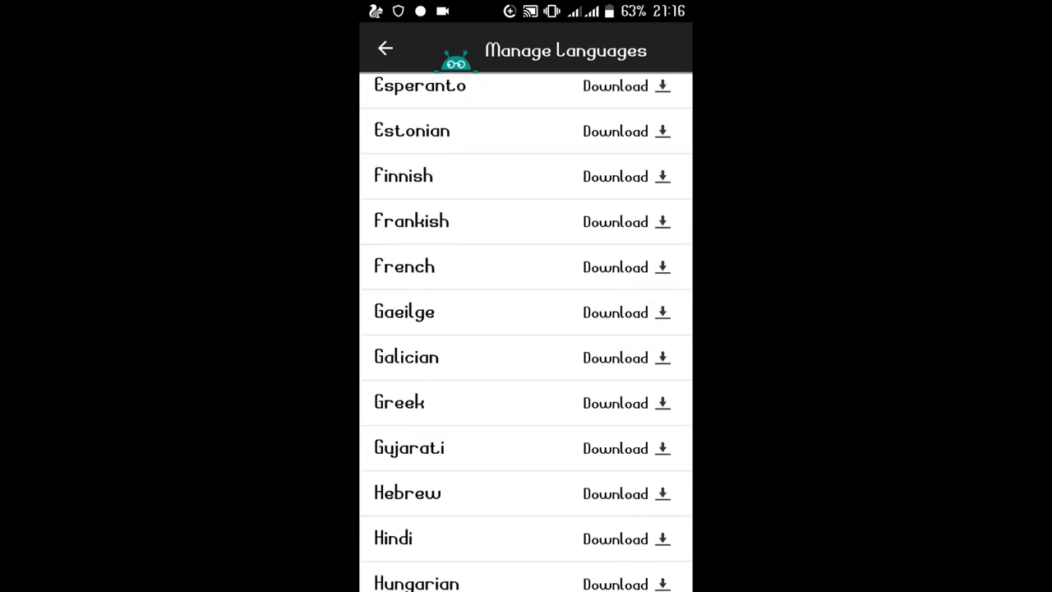
scroll(526, 328, "down", 5)
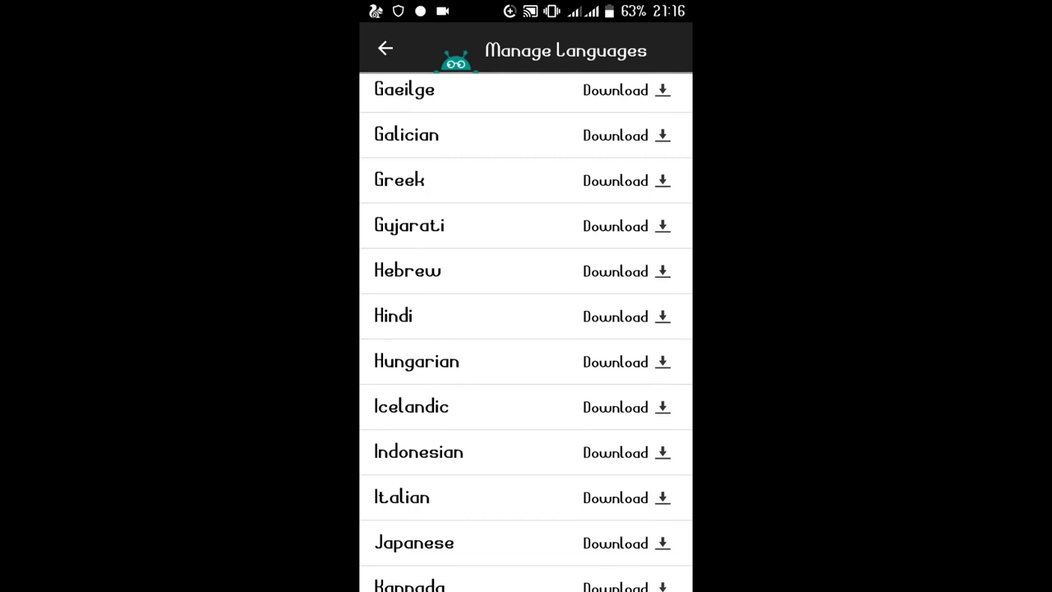
scroll(526, 329, "down", 5)
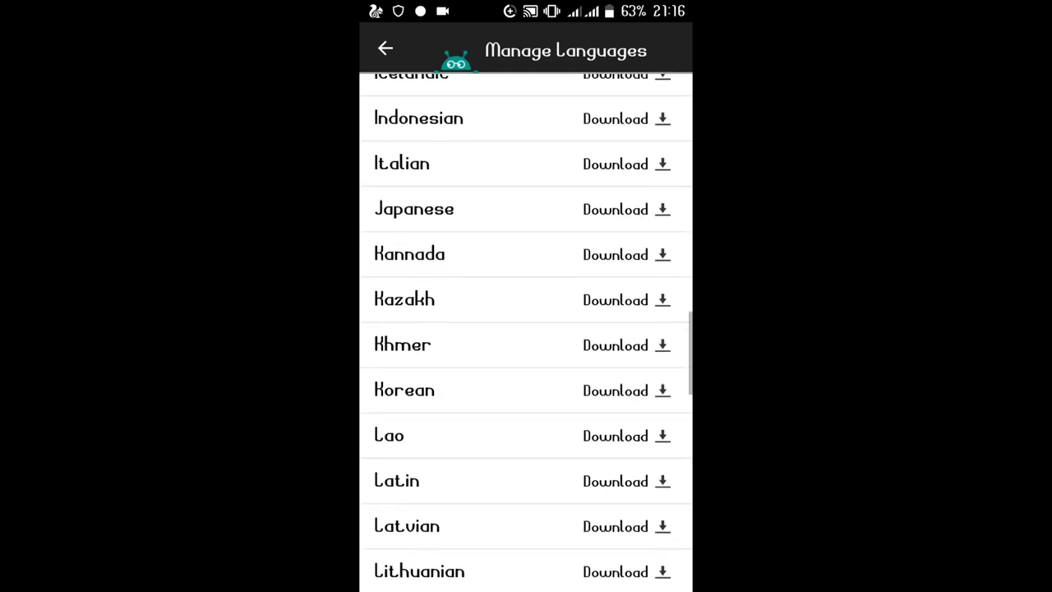
scroll(526, 328, "down", 5)
scroll(526, 329, "down", 5)
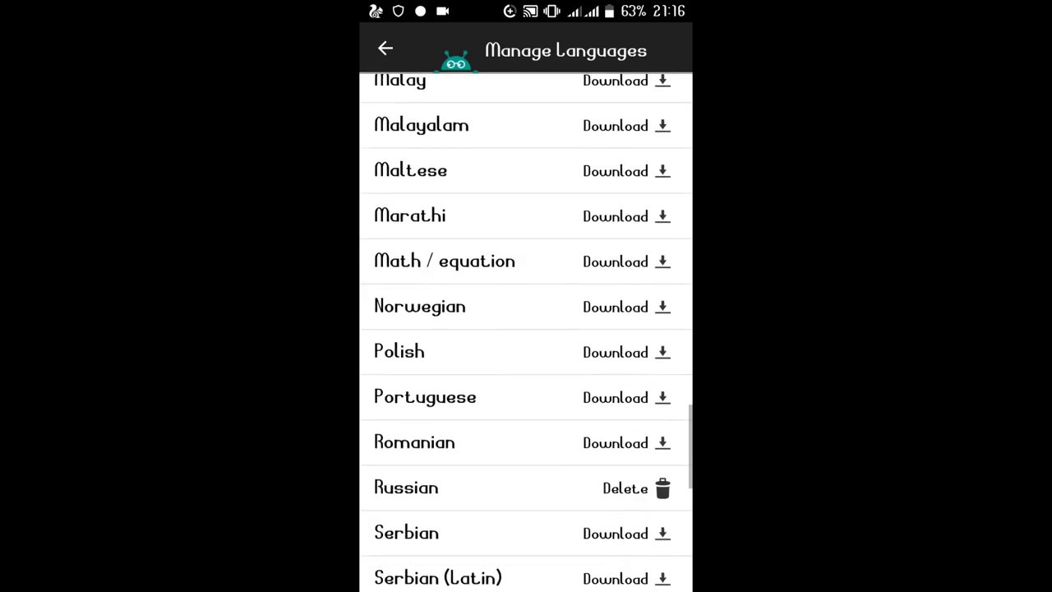
scroll(525, 328, "down", 3)
scroll(526, 329, "up", 20)
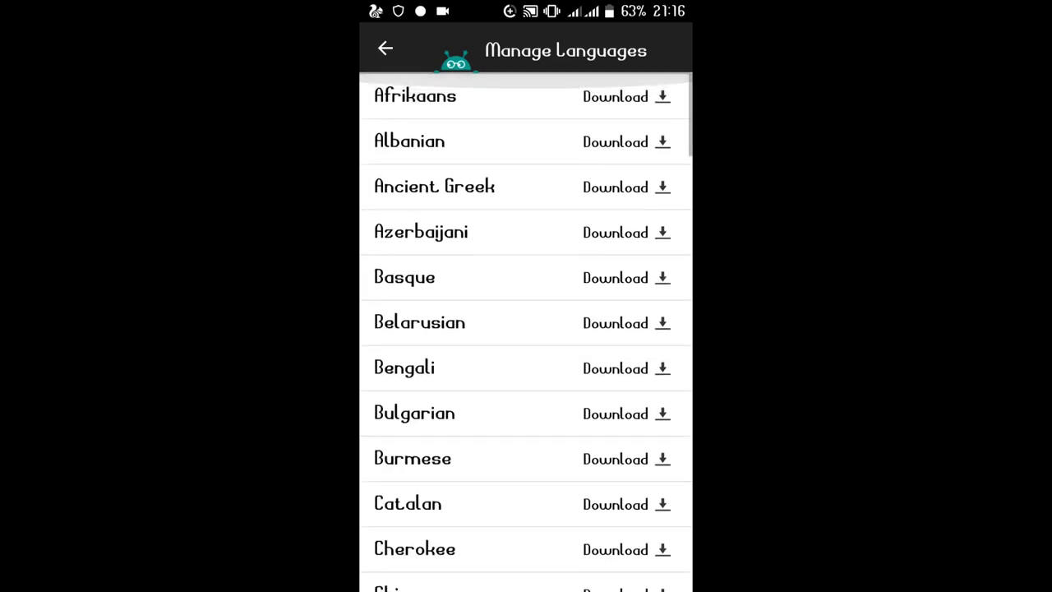
key("Escape")
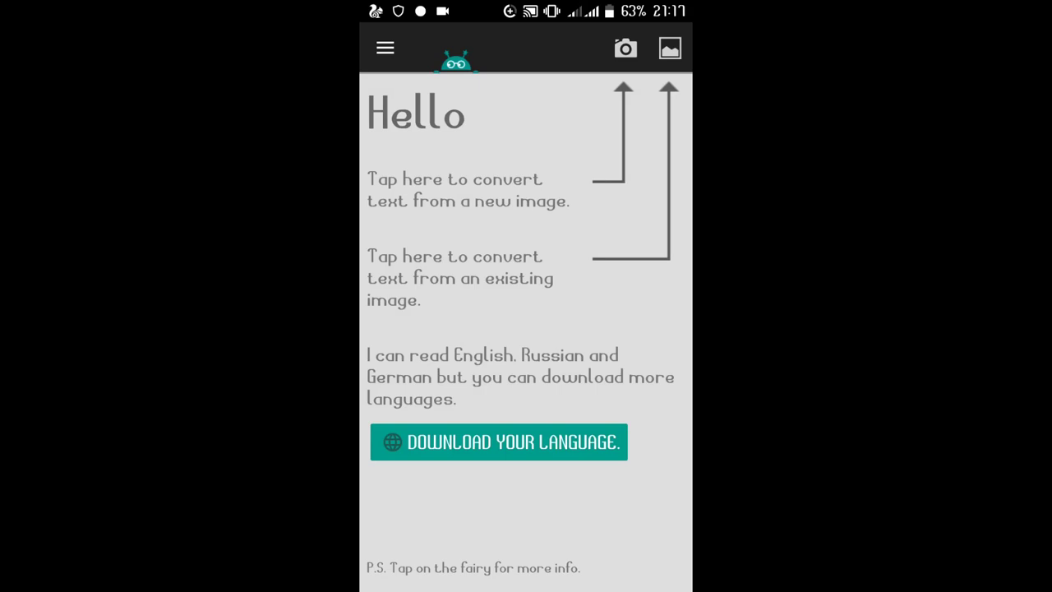
left_click(625, 49)
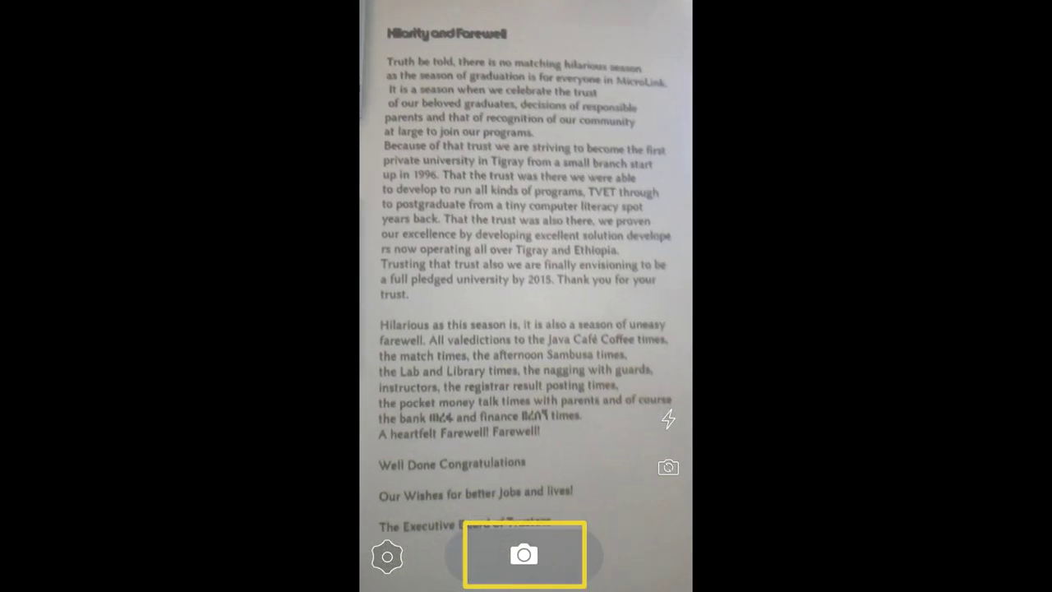
- Photograph the printed Hilarity and Farewell page and accept the shot
left_click(523, 555)
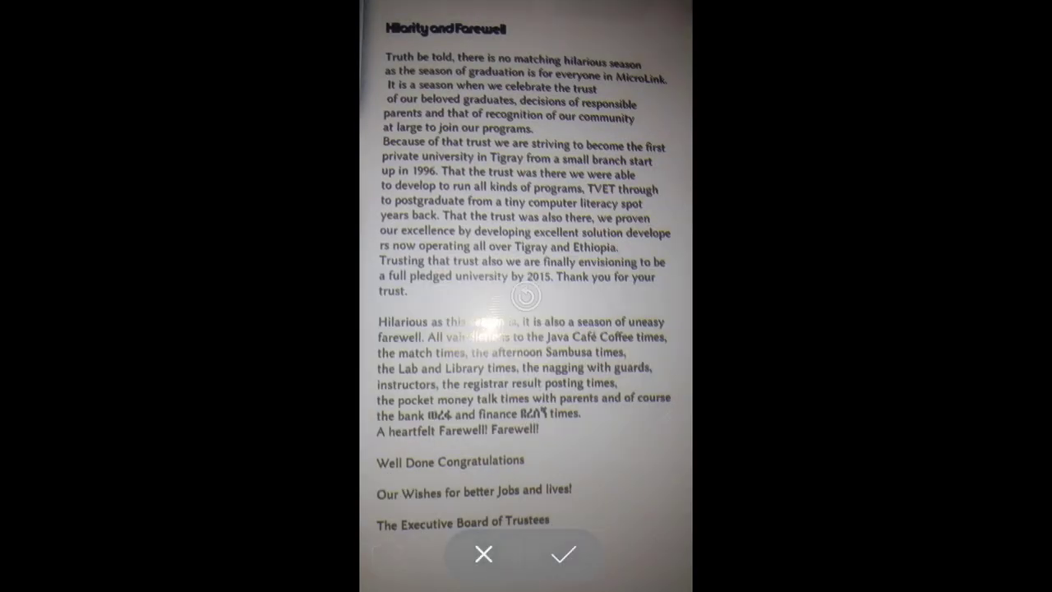
left_click(559, 555)
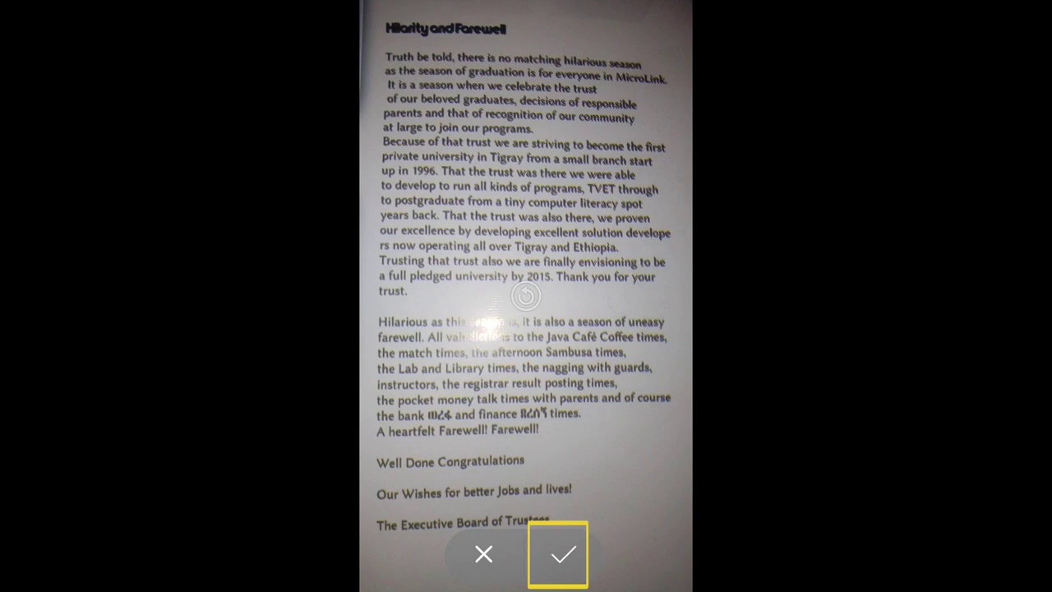
left_click(558, 555)
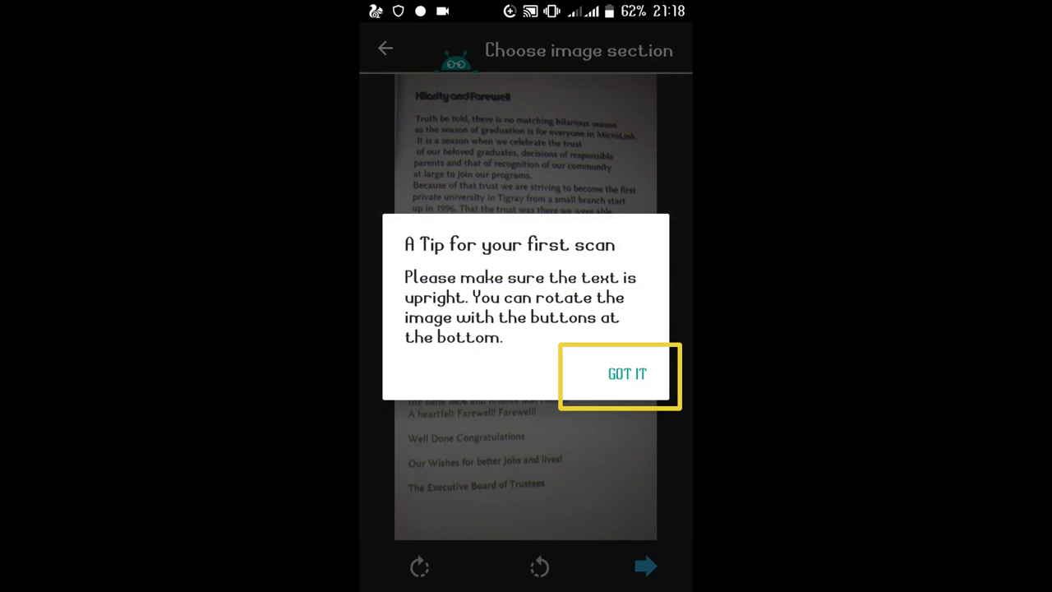
- Dismiss the first-scan tip and stretch the crop frame over the whole page
left_click(627, 373)
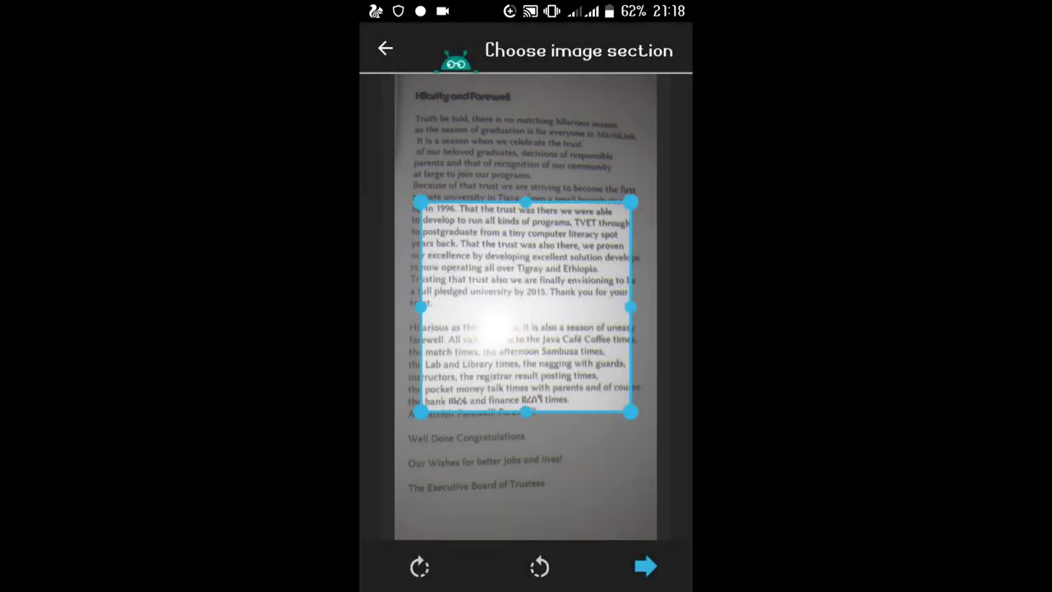
mouse_move(525, 306)
left_mouse_down()
mouse_move(515, 190)
mouse_move(551, 372)
mouse_move(548, 415)
mouse_move(518, 190)
left_mouse_up()
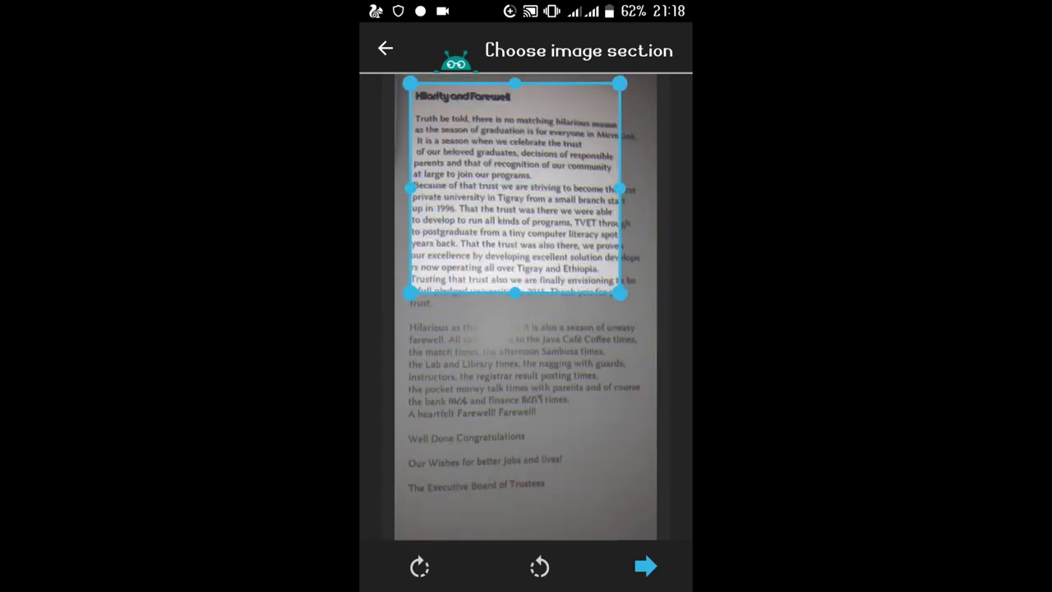
mouse_move(413, 296)
left_mouse_down()
mouse_move(386, 551)
mouse_move(397, 521)
left_mouse_up()
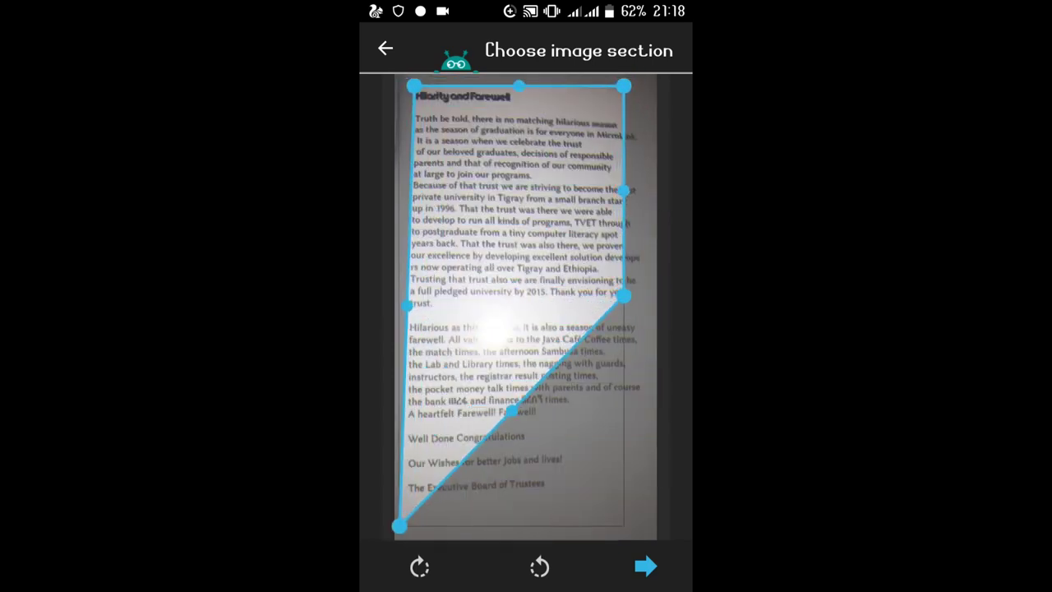
mouse_move(624, 296)
left_mouse_down()
mouse_move(616, 539)
mouse_move(629, 519)
mouse_move(632, 531)
mouse_move(657, 526)
left_mouse_up()
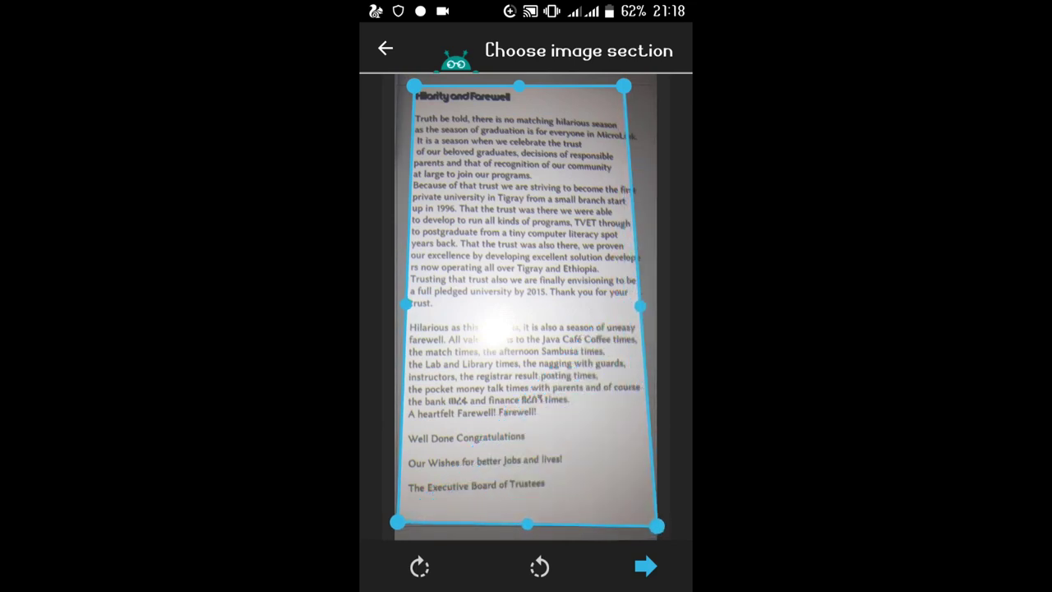
mouse_move(624, 86)
left_mouse_down()
mouse_move(655, 94)
mouse_move(646, 80)
left_mouse_up()
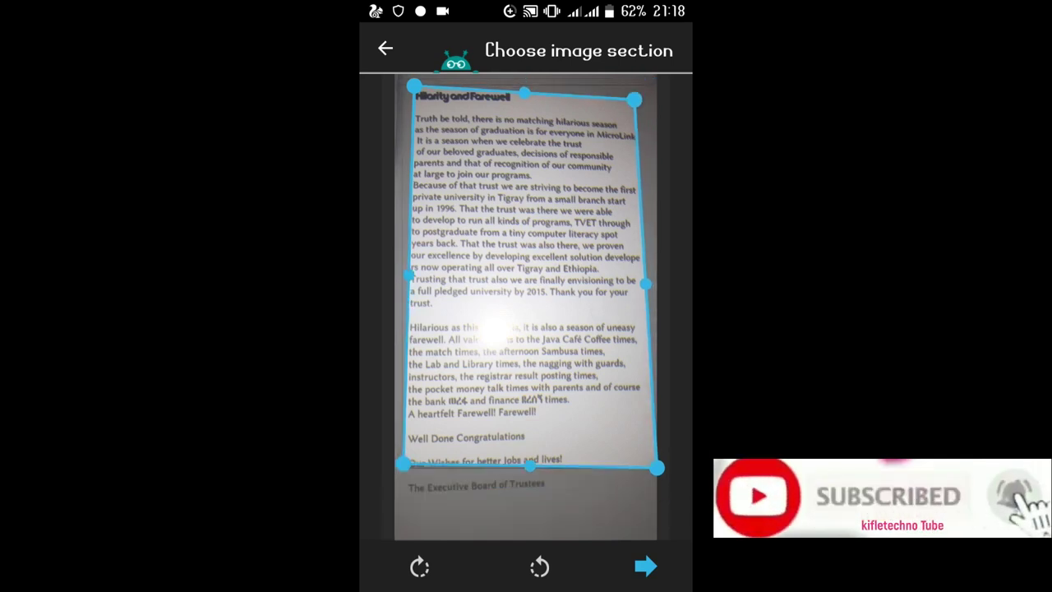
- Tighten the crop to the upper paragraphs starting 'Truth be told', excluding the title
left_click_drag(530, 464, 526, 267)
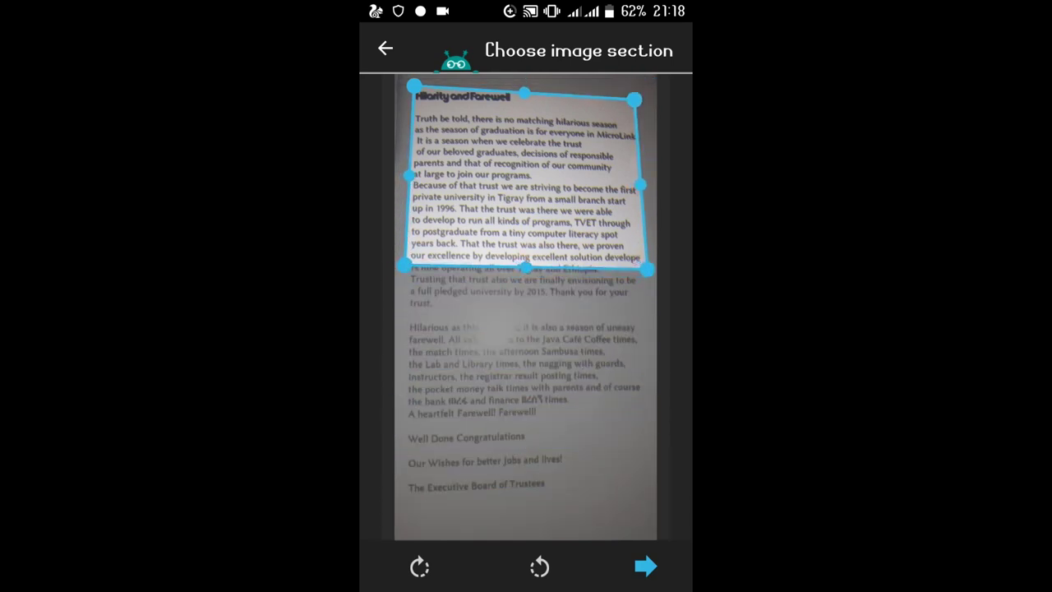
left_click_drag(641, 185, 646, 188)
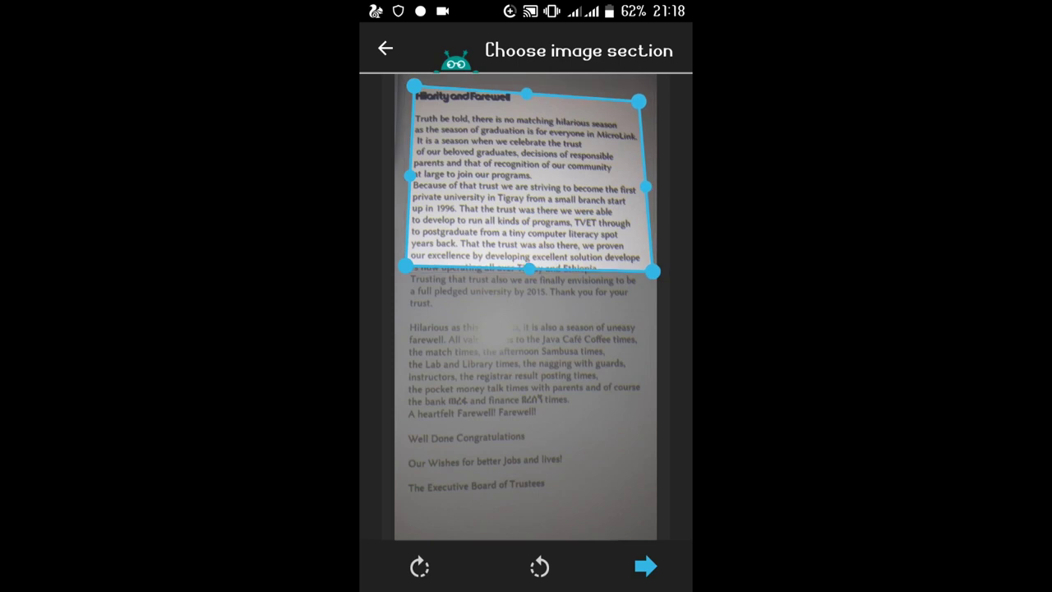
left_click_drag(527, 95, 526, 111)
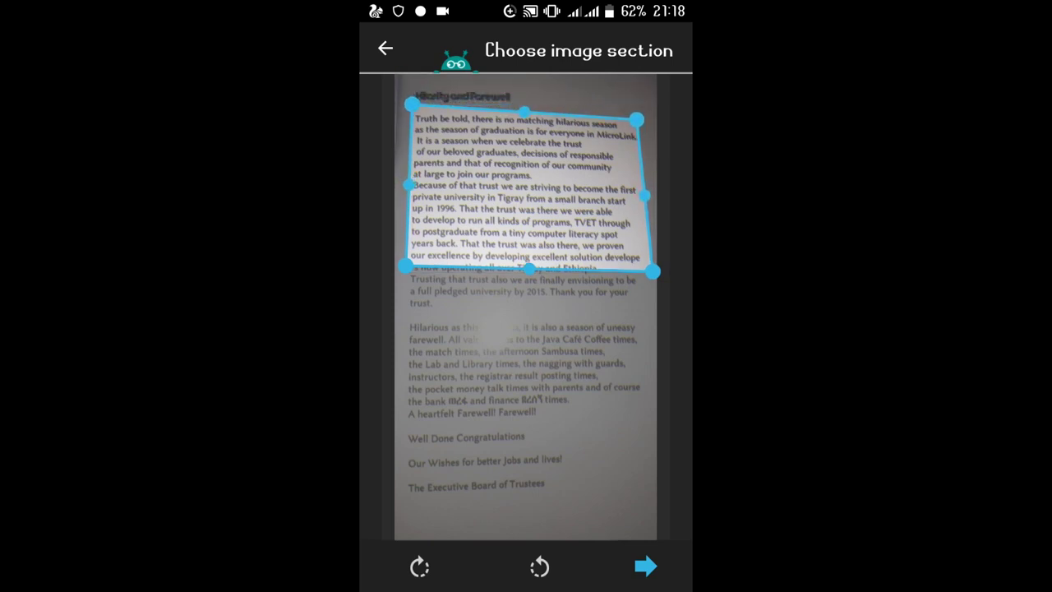
left_click_drag(412, 105, 410, 104)
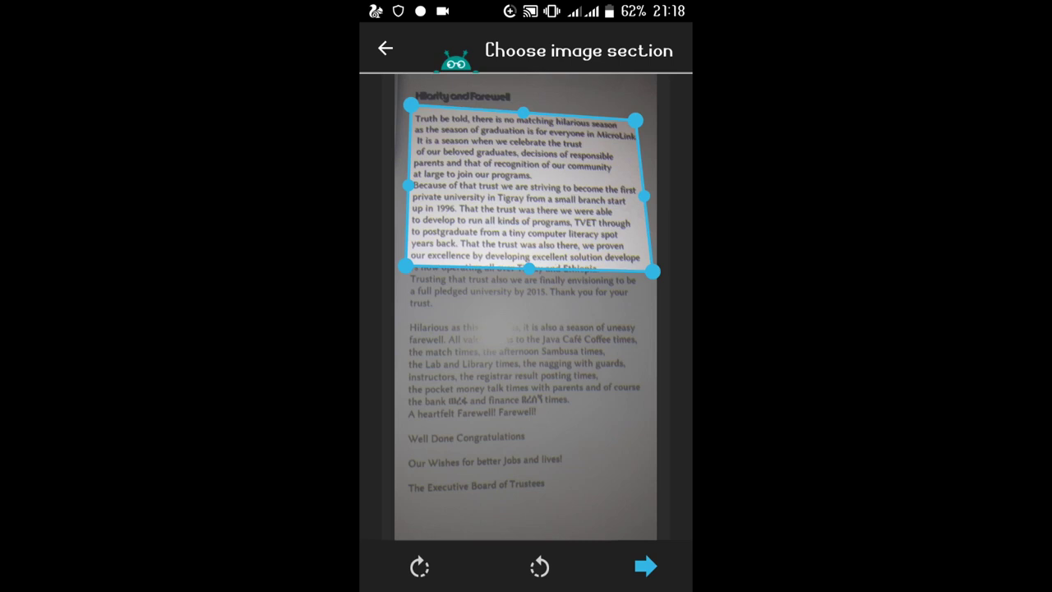
left_click_drag(636, 120, 634, 111)
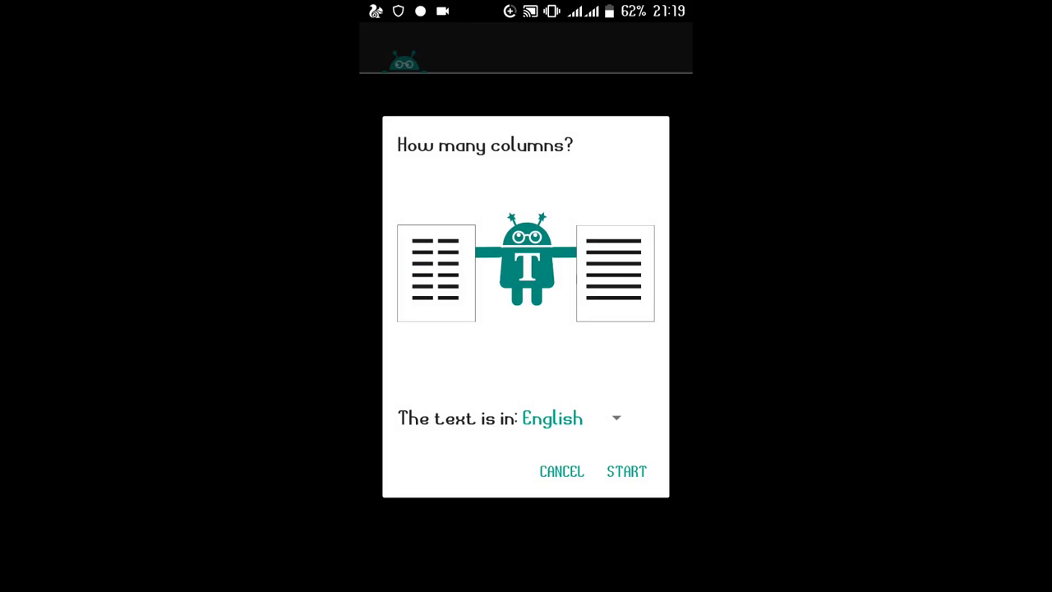
- Choose the one-column layout with English and start recognition
left_click(614, 272)
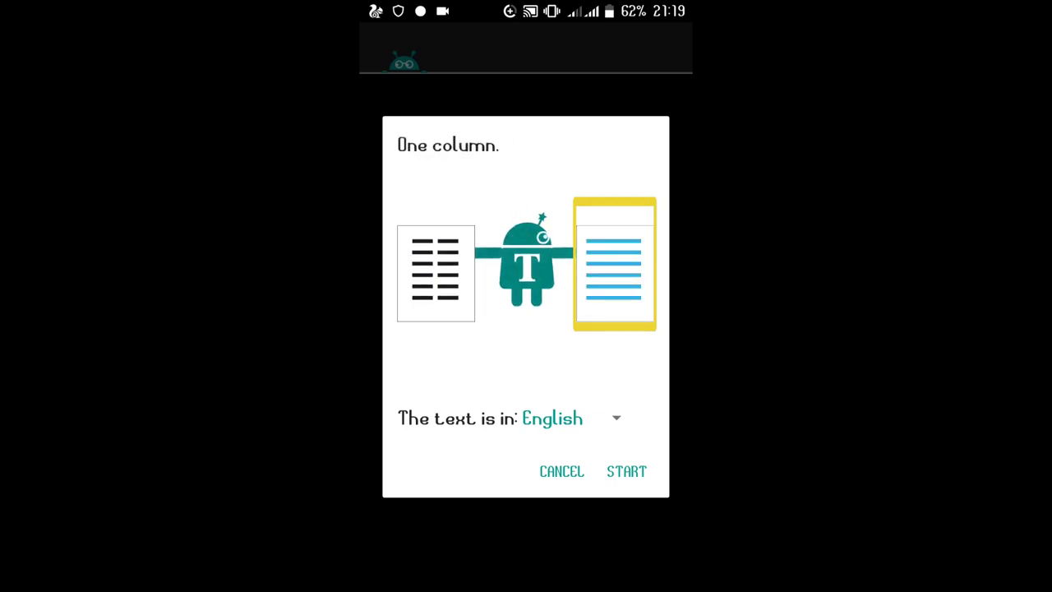
left_click(630, 471)
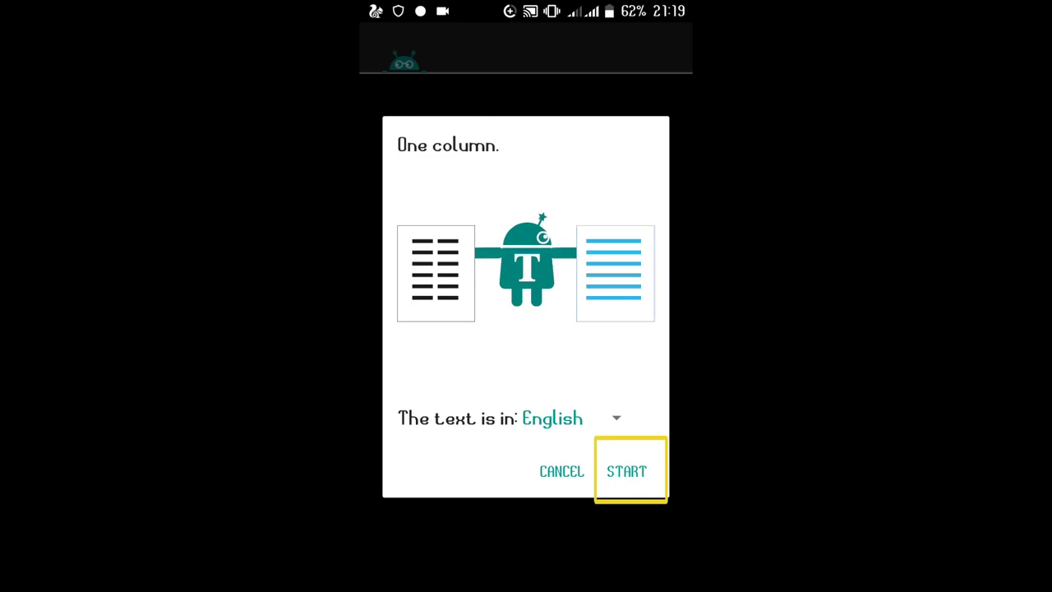
left_click(627, 470)
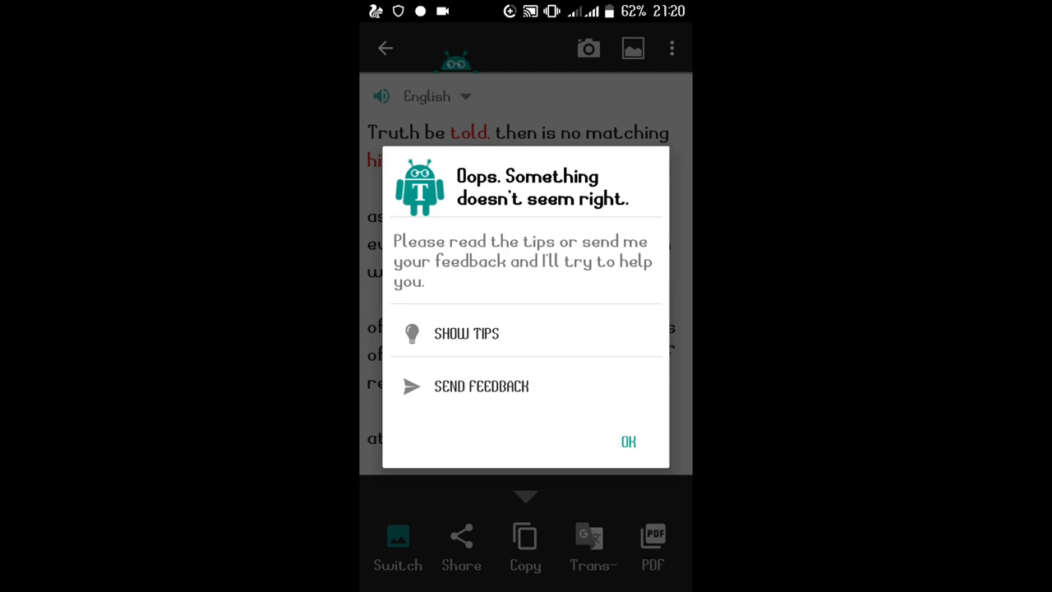
- Dismiss the Oops warning and scroll through the recognized text
key("Escape")
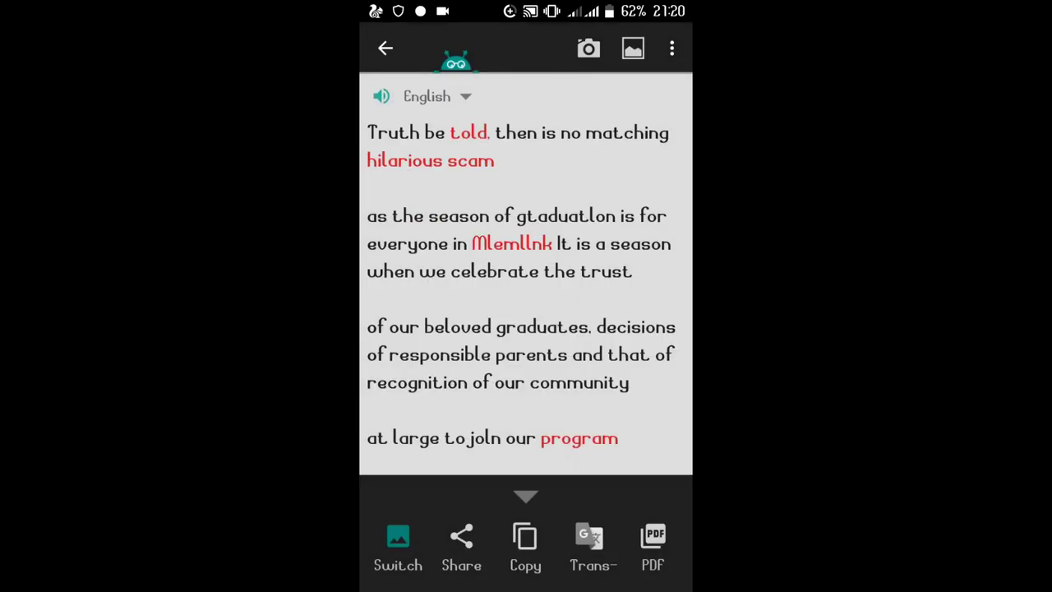
scroll(526, 295, "down", 5)
scroll(526, 296, "down", 3)
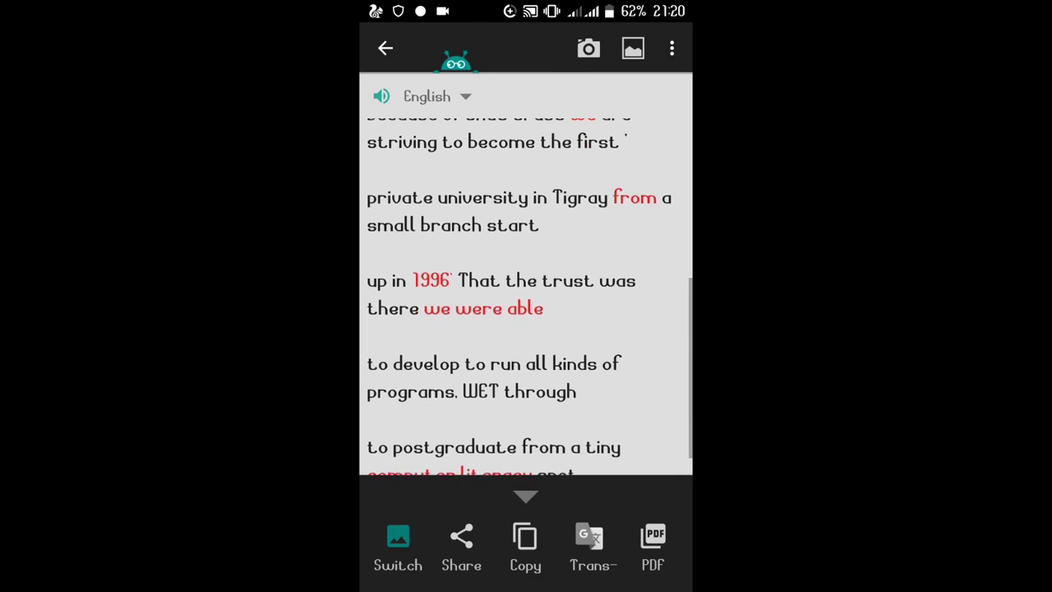
scroll(526, 296, "up", 5)
scroll(526, 295, "down", 3)
scroll(526, 296, "down", 2)
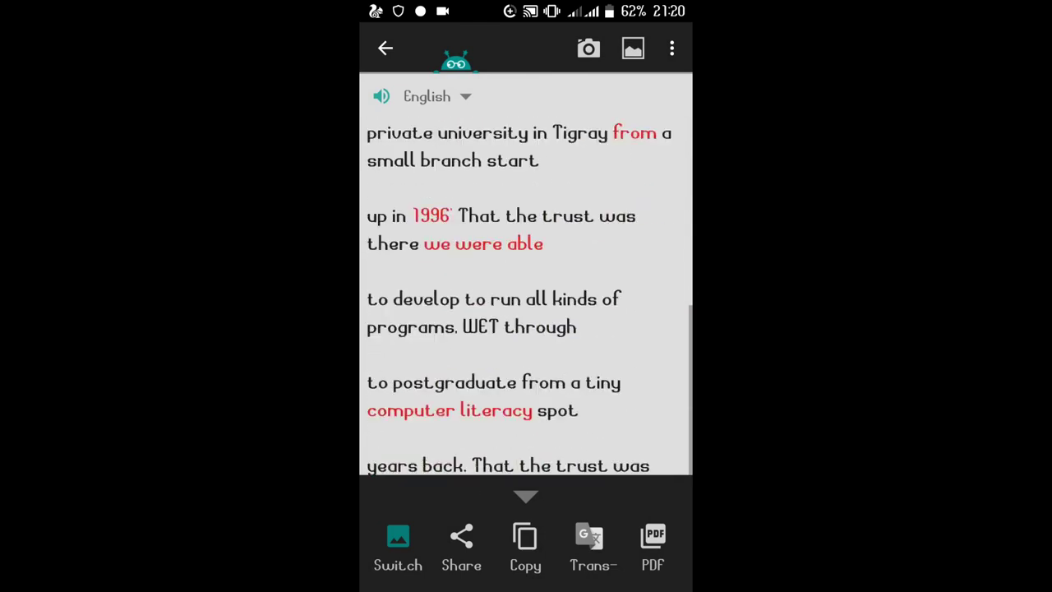
scroll(526, 296, "up", 5)
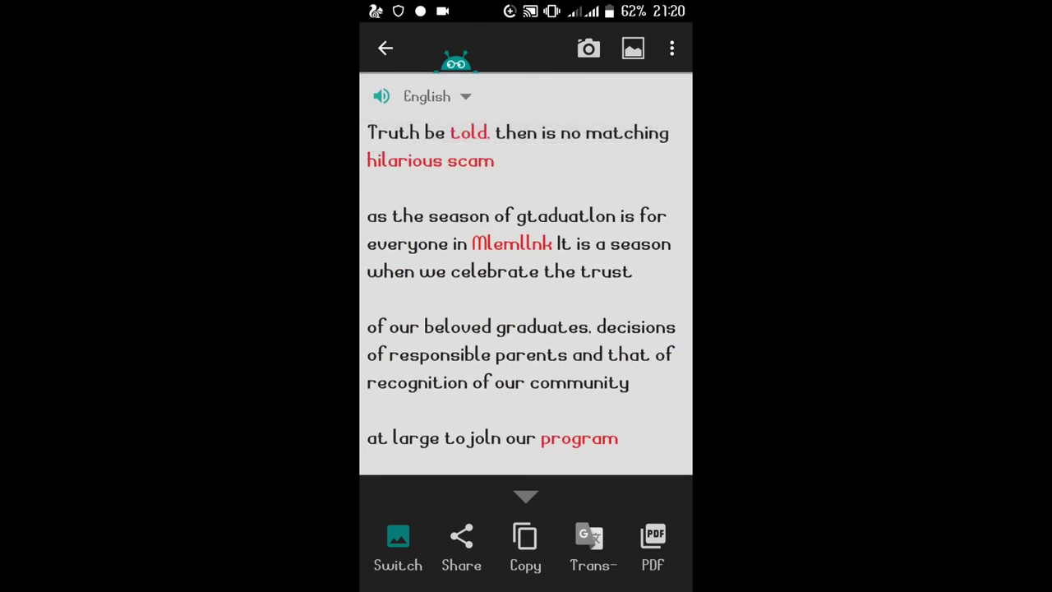
- Insert the heading 'kifletechno tube' above 'Truth' and copy the whole text to the clipboard
left_click(369, 133)
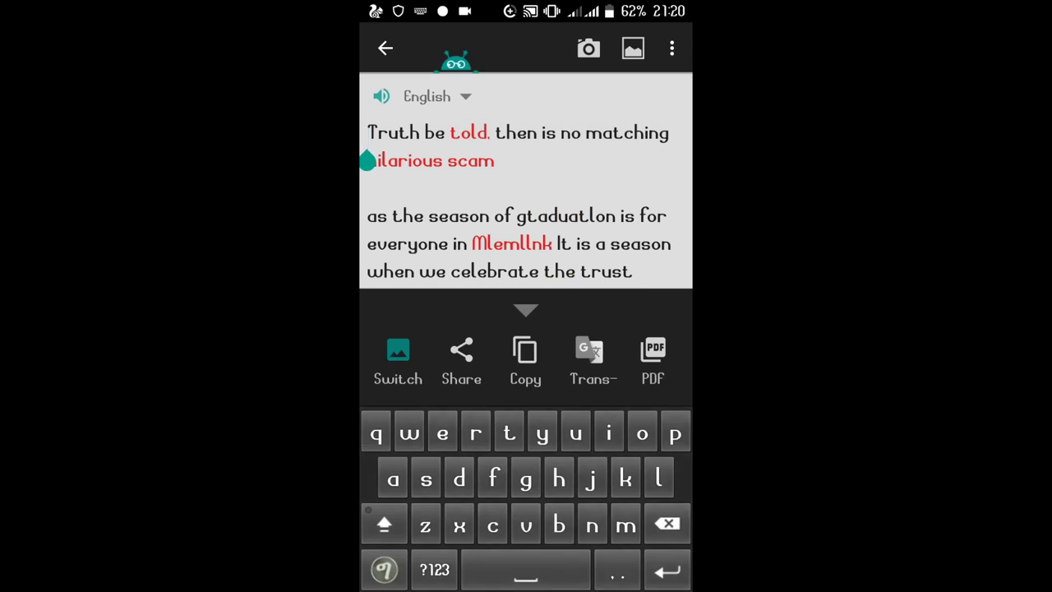
left_click(369, 160)
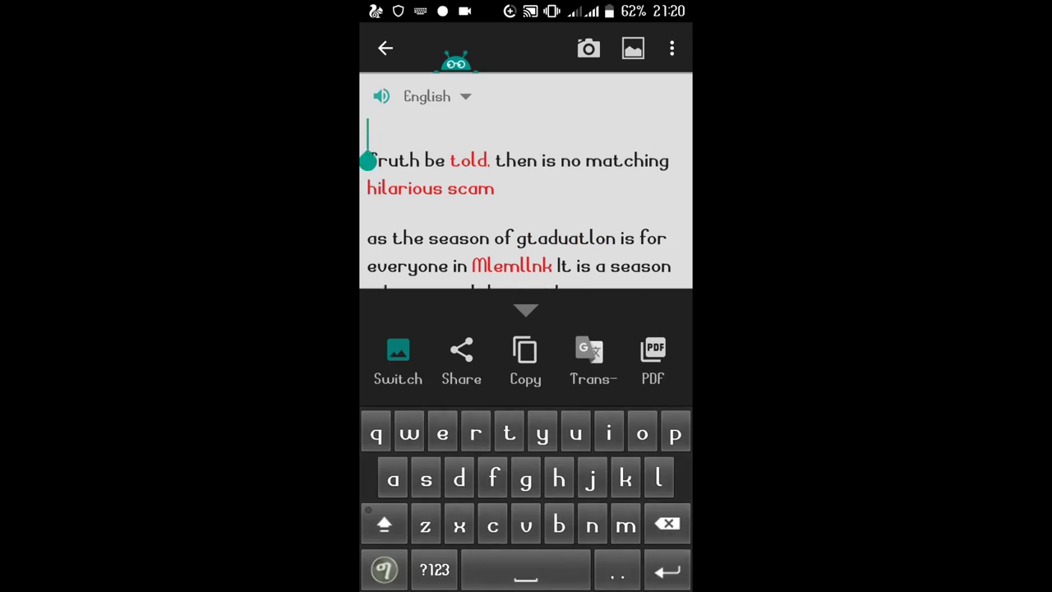
type("kifl")
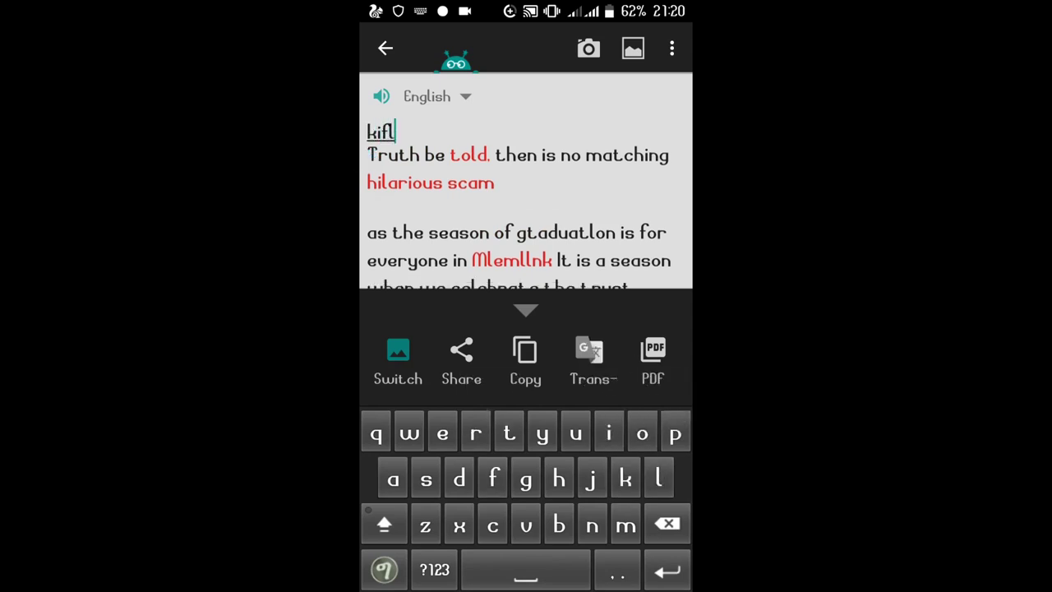
type("etec")
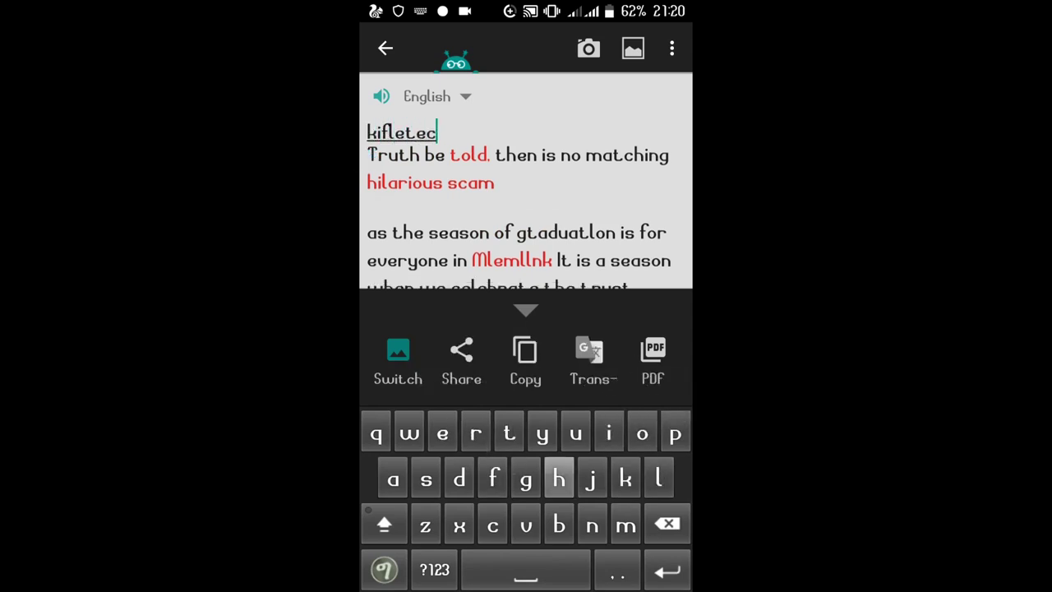
type("hno t")
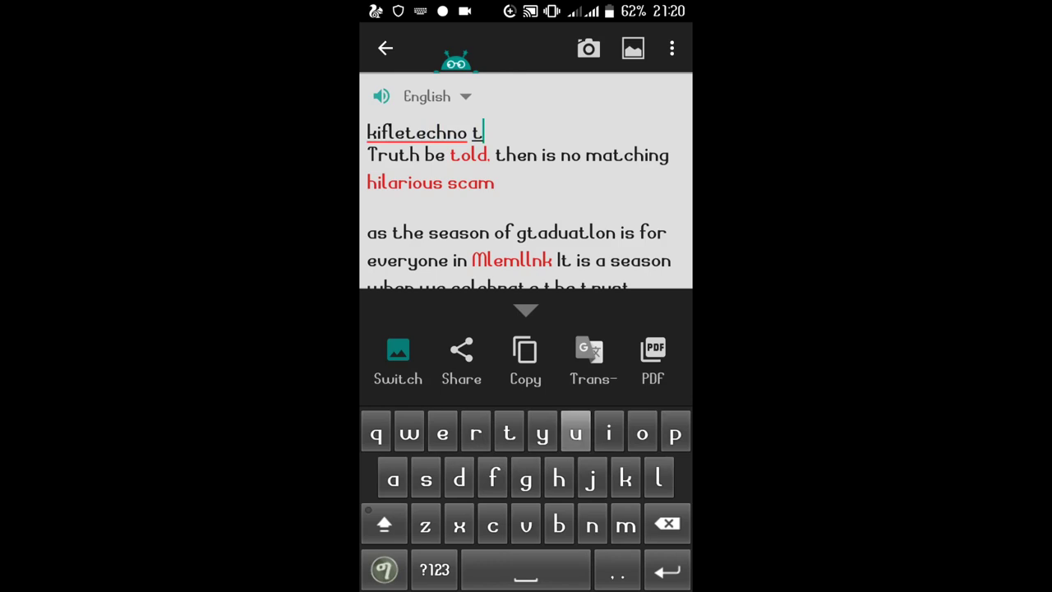
type("ube")
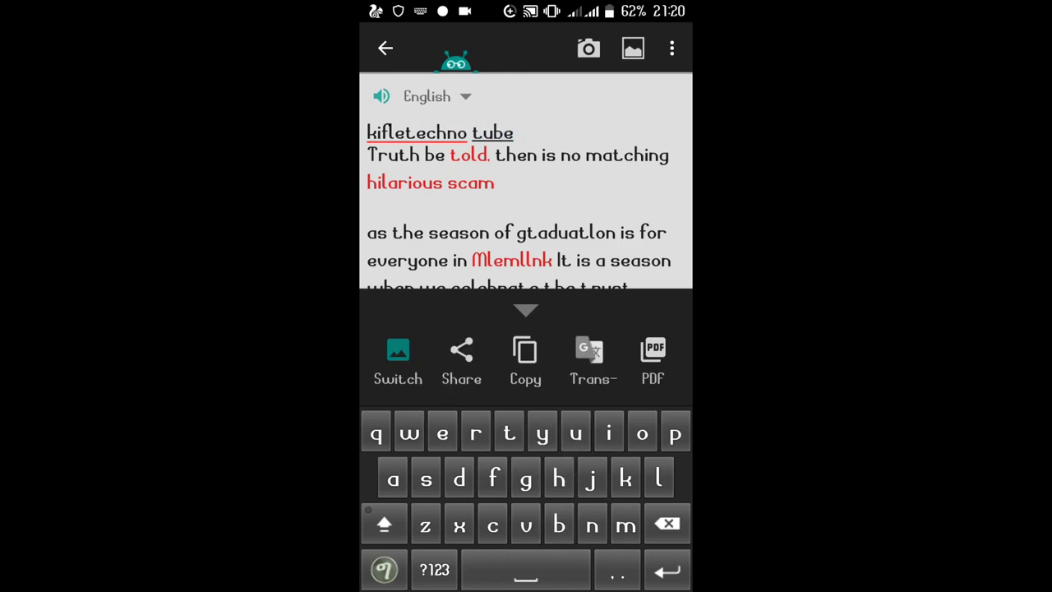
key("Return")
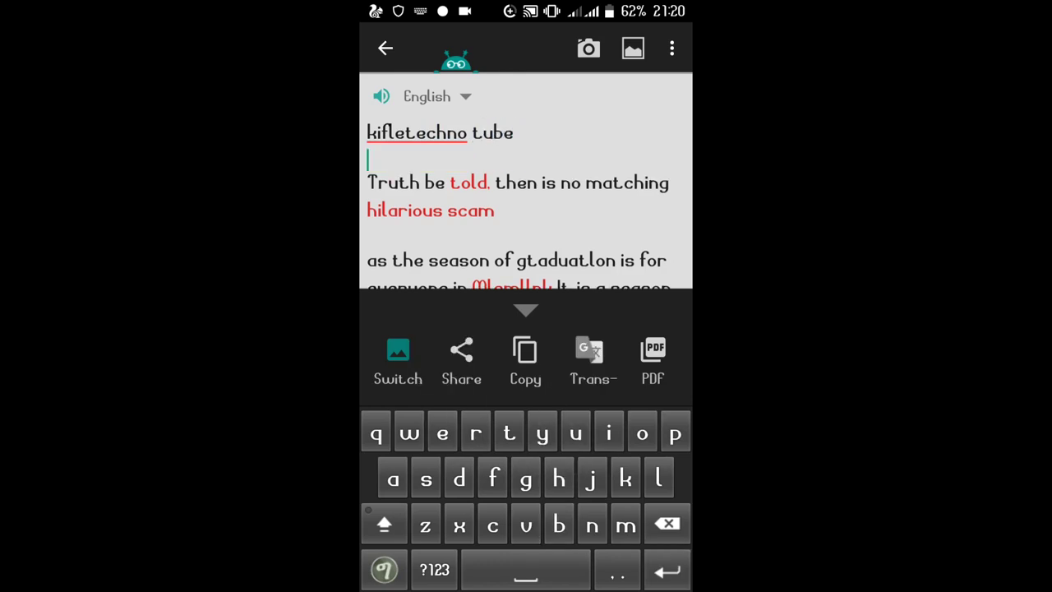
left_click(513, 133)
left_click(525, 359)
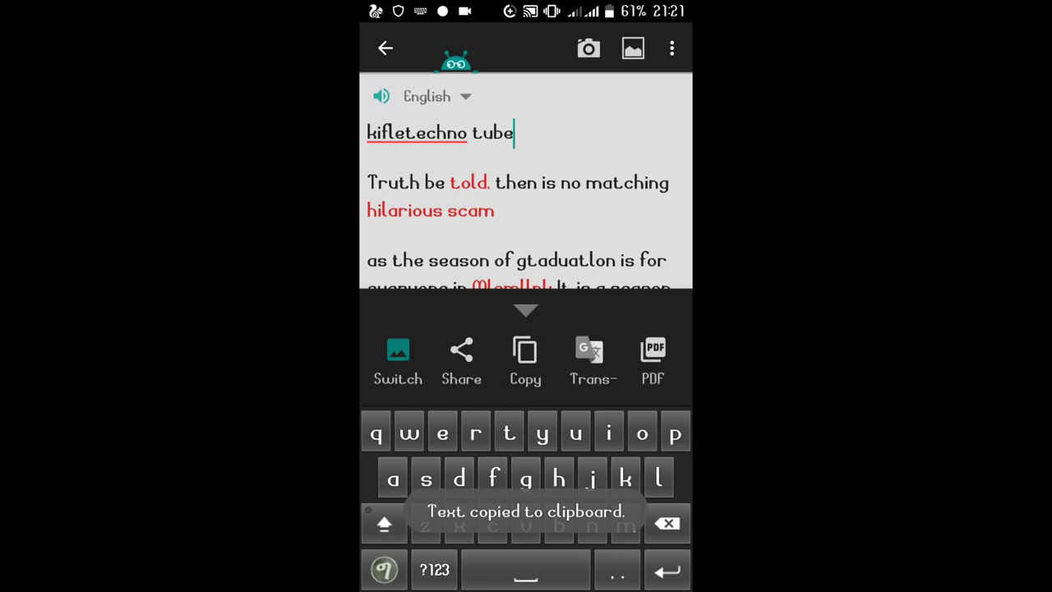
key("Home")
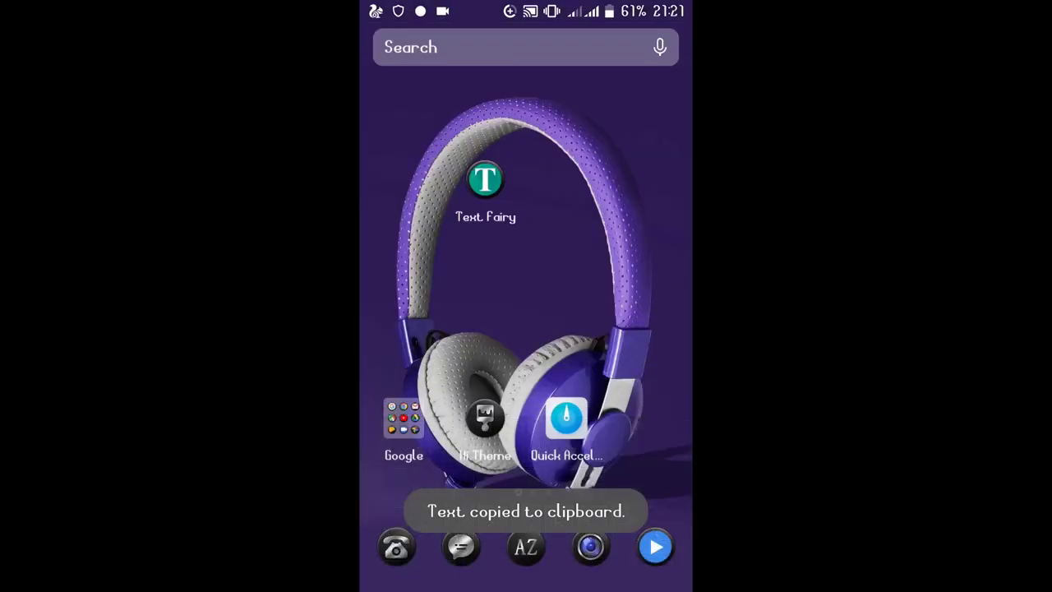
- Launch Notebook from the app drawer and paste the recognized text into a new note
left_click(526, 546)
left_click(678, 370)
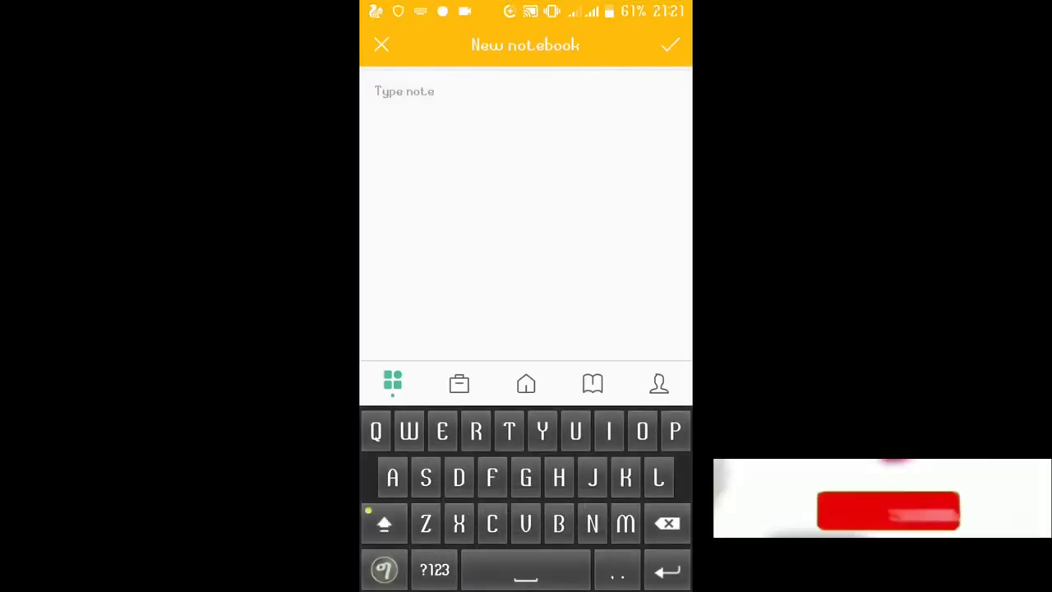
left_click(386, 92)
left_click(373, 117)
left_click(415, 49)
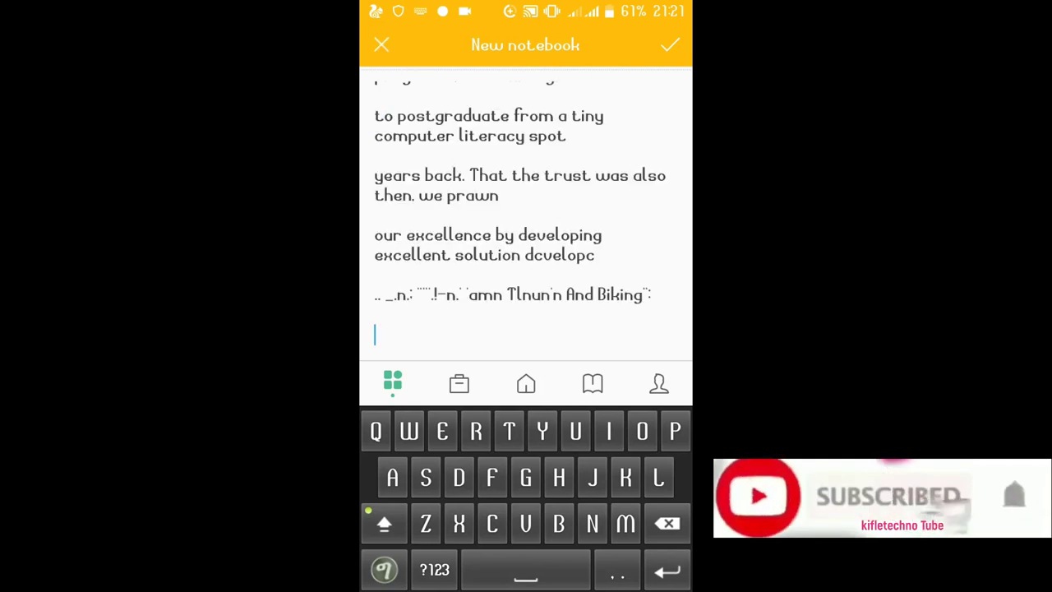
- Scroll up through the pasted passage and put the cursor after 'trust', typing a 'Y'
key("Escape")
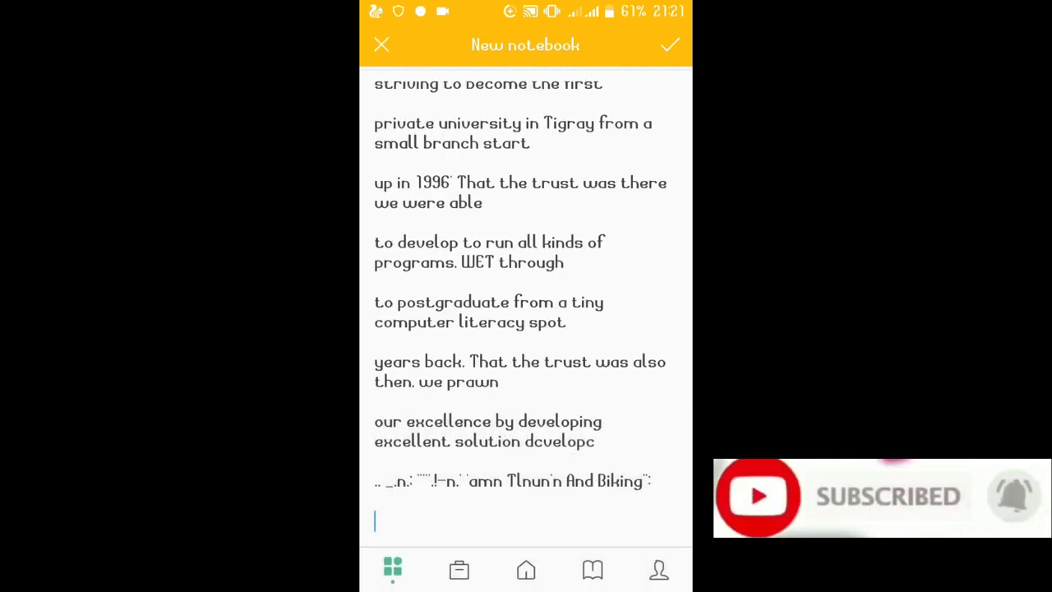
scroll(526, 302, "up", 3)
scroll(526, 303, "up", 1)
scroll(526, 302, "up", 2)
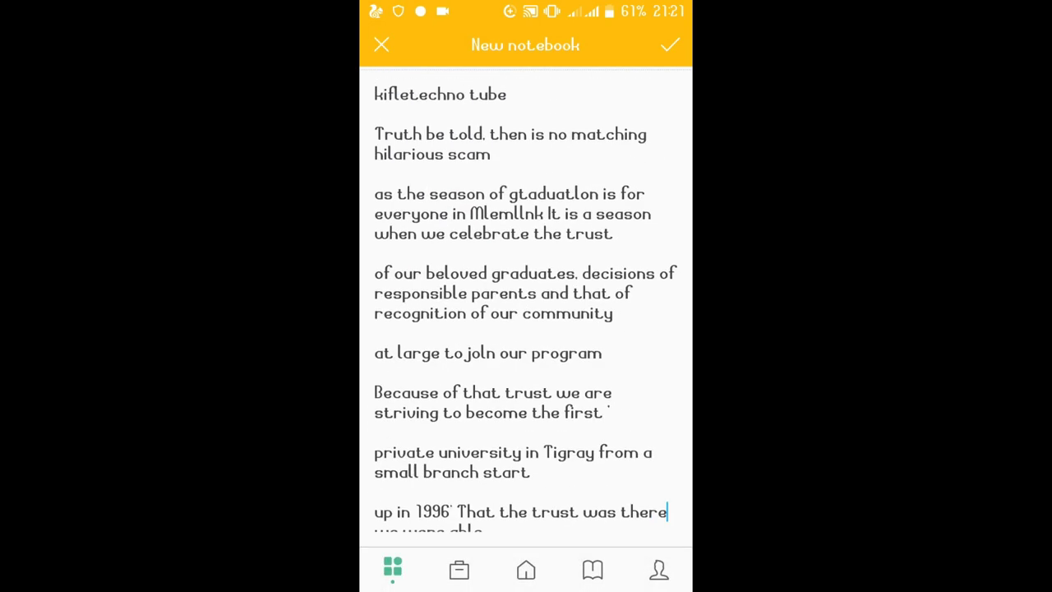
left_click(552, 392)
type("Y")
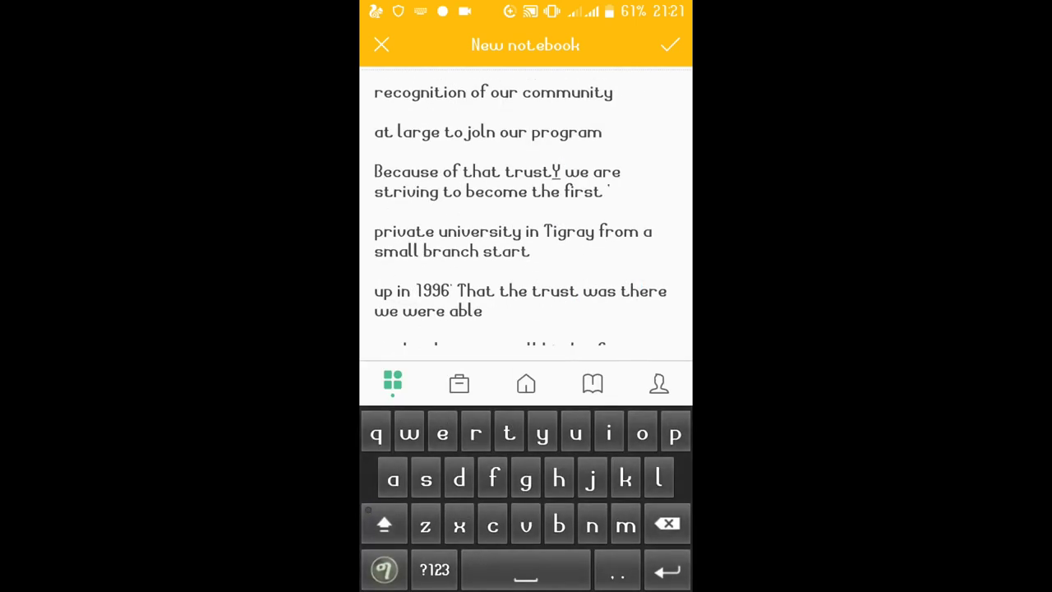
key("Escape")
- Delete the blank lines before 'as the season' and 'of our beloved'
scroll(526, 303, "up", 3)
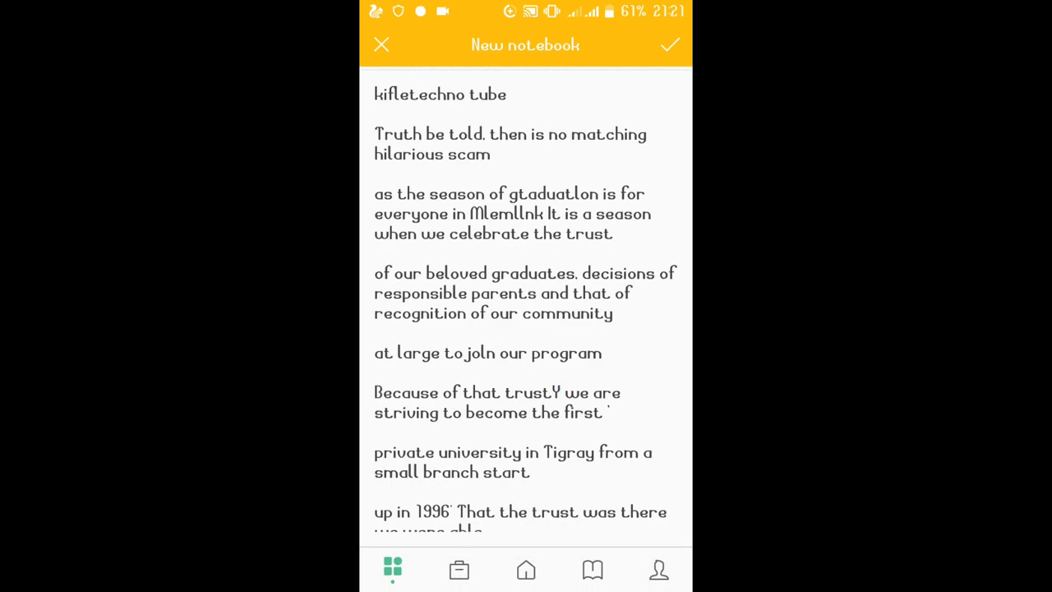
left_click(376, 174)
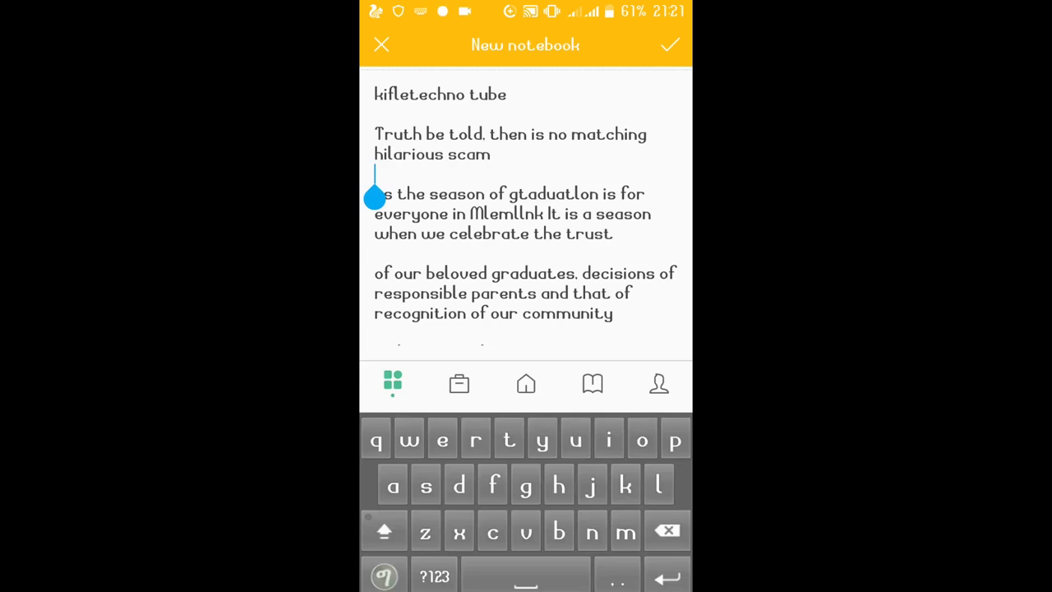
key("BackSpace")
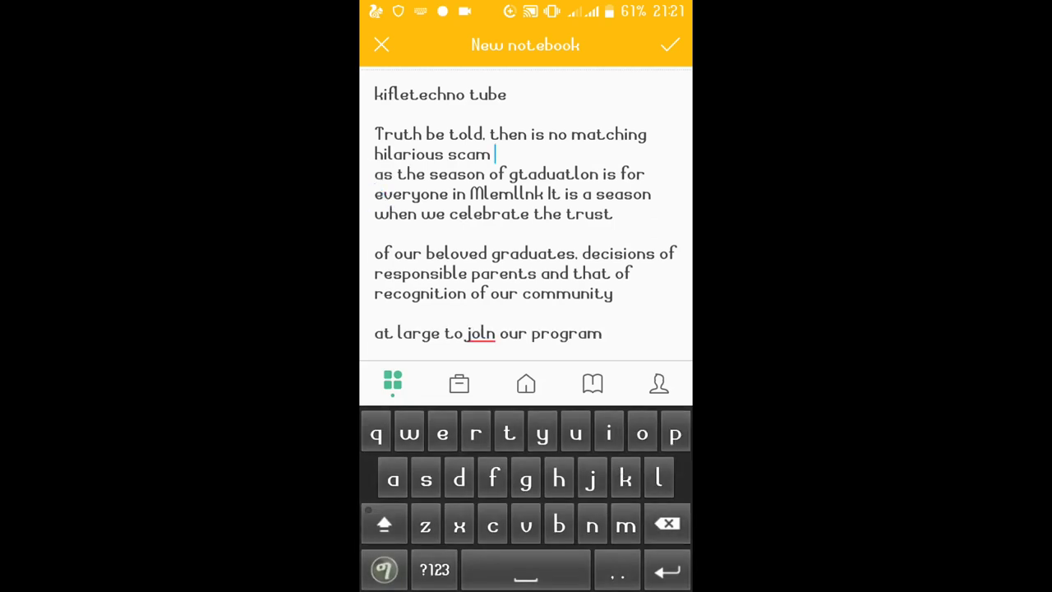
left_click(376, 254)
key("BackSpace")
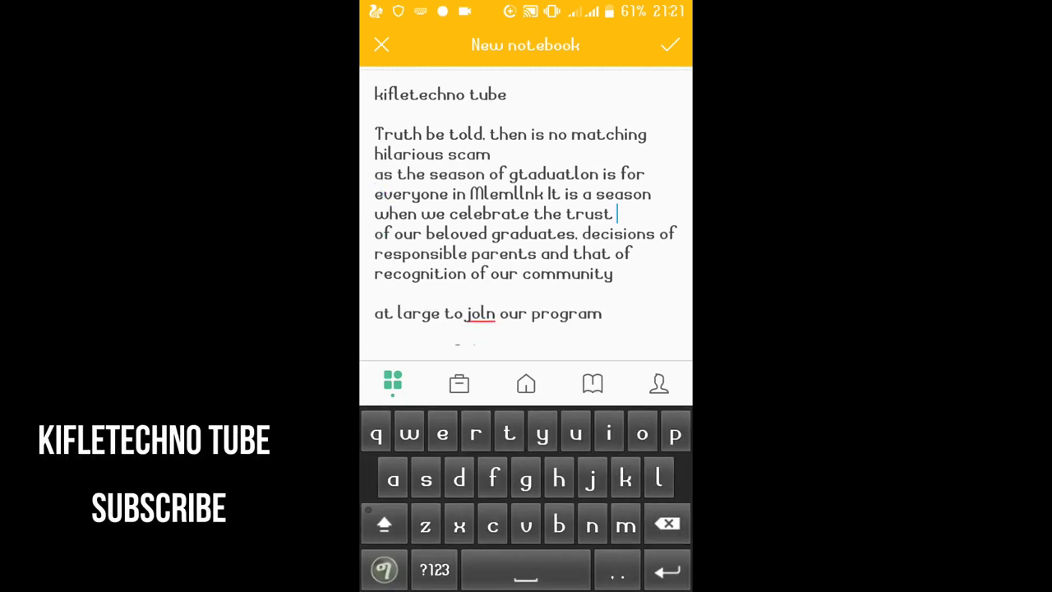
- Scroll up and down through the note to review the edited passage
scroll(526, 214, "down", 3)
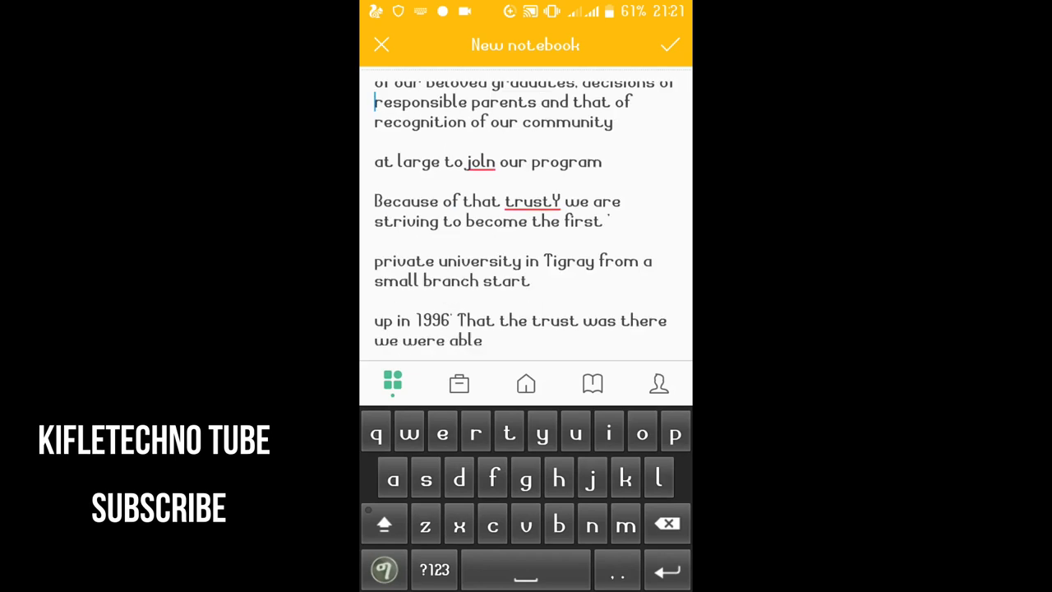
scroll(526, 214, "up", 3)
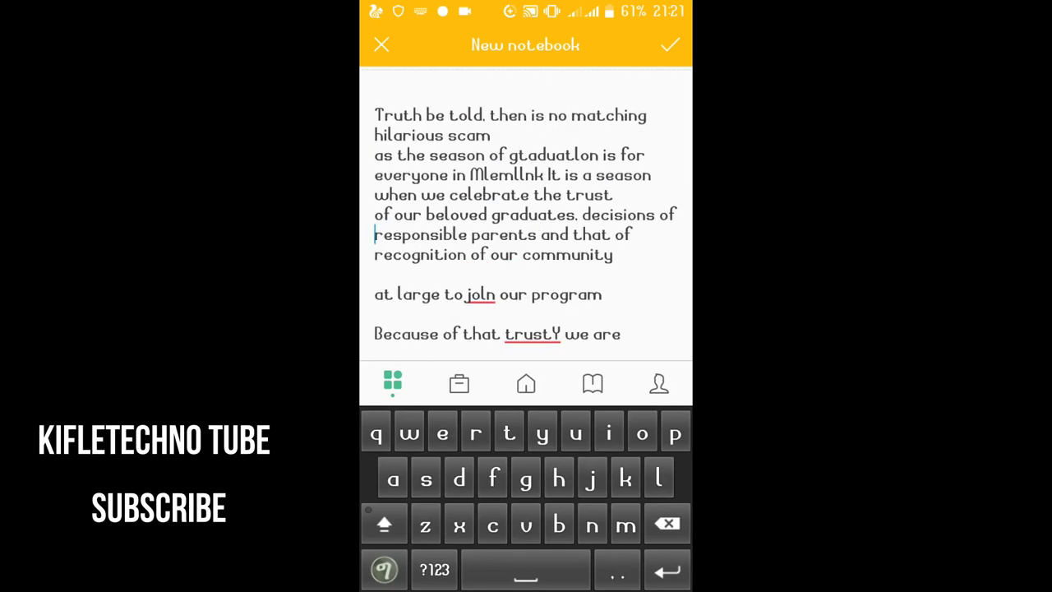
scroll(526, 214, "down", 3)
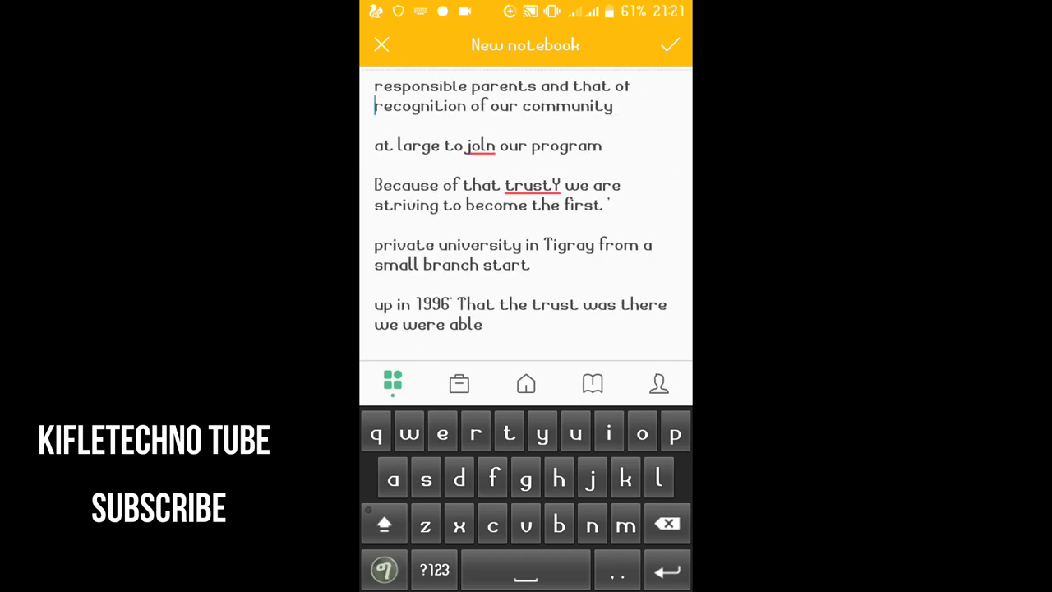
scroll(526, 214, "up", 4)
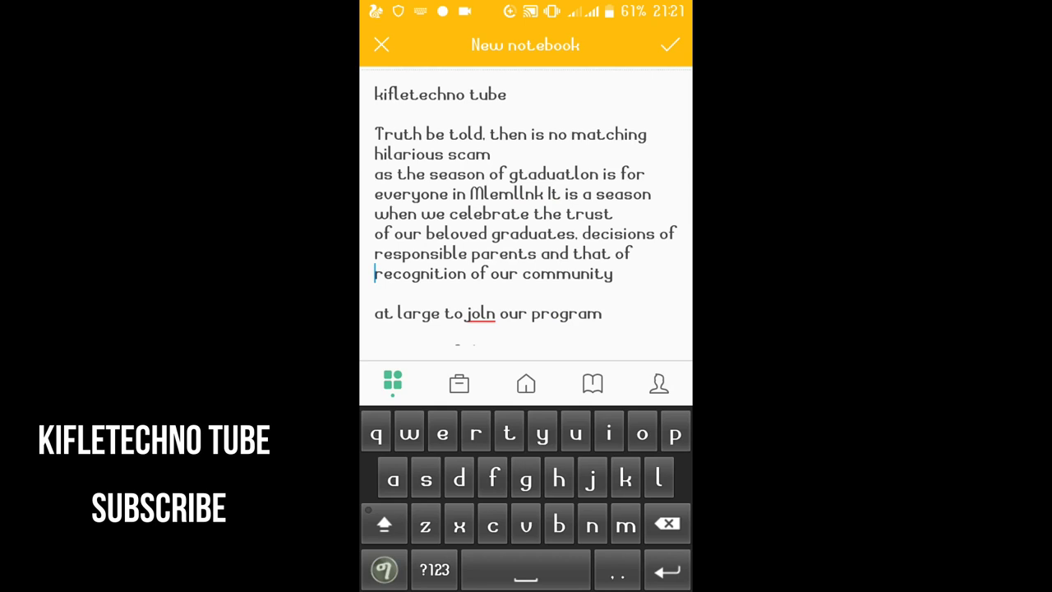
scroll(526, 214, "down", 3)
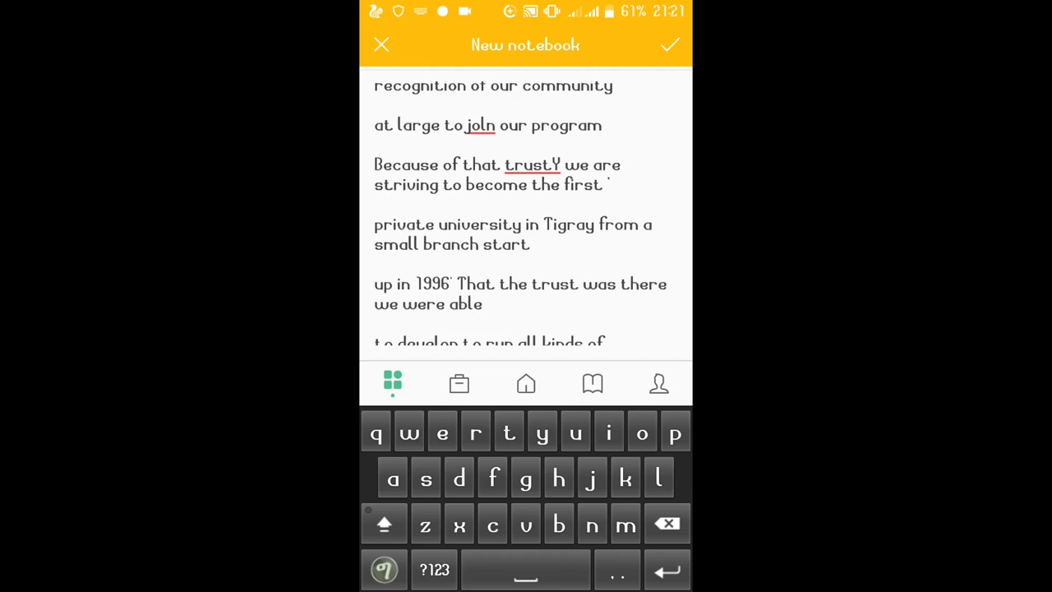
scroll(526, 213, "down", 5)
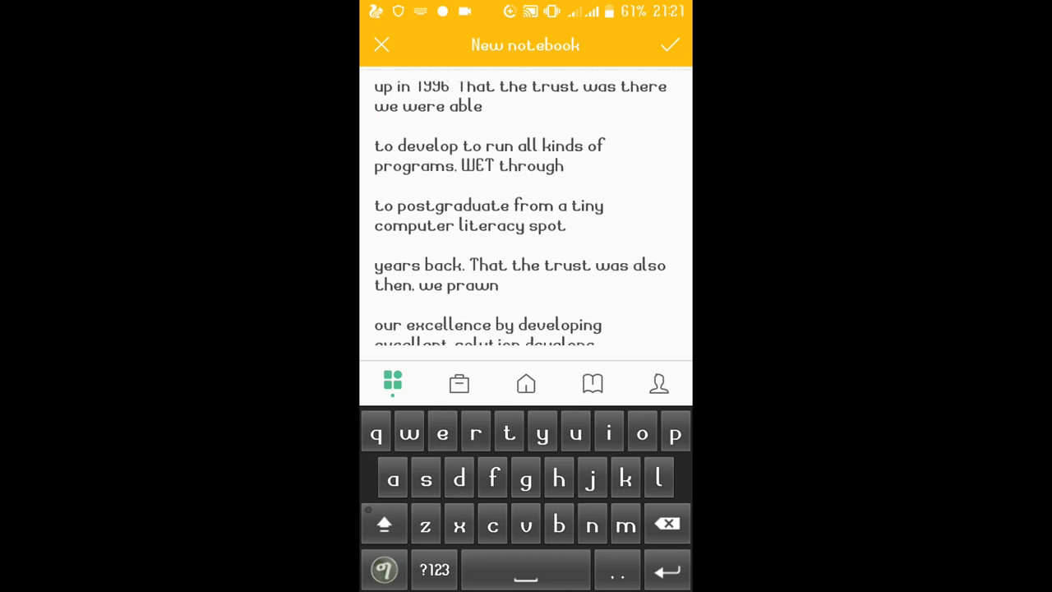